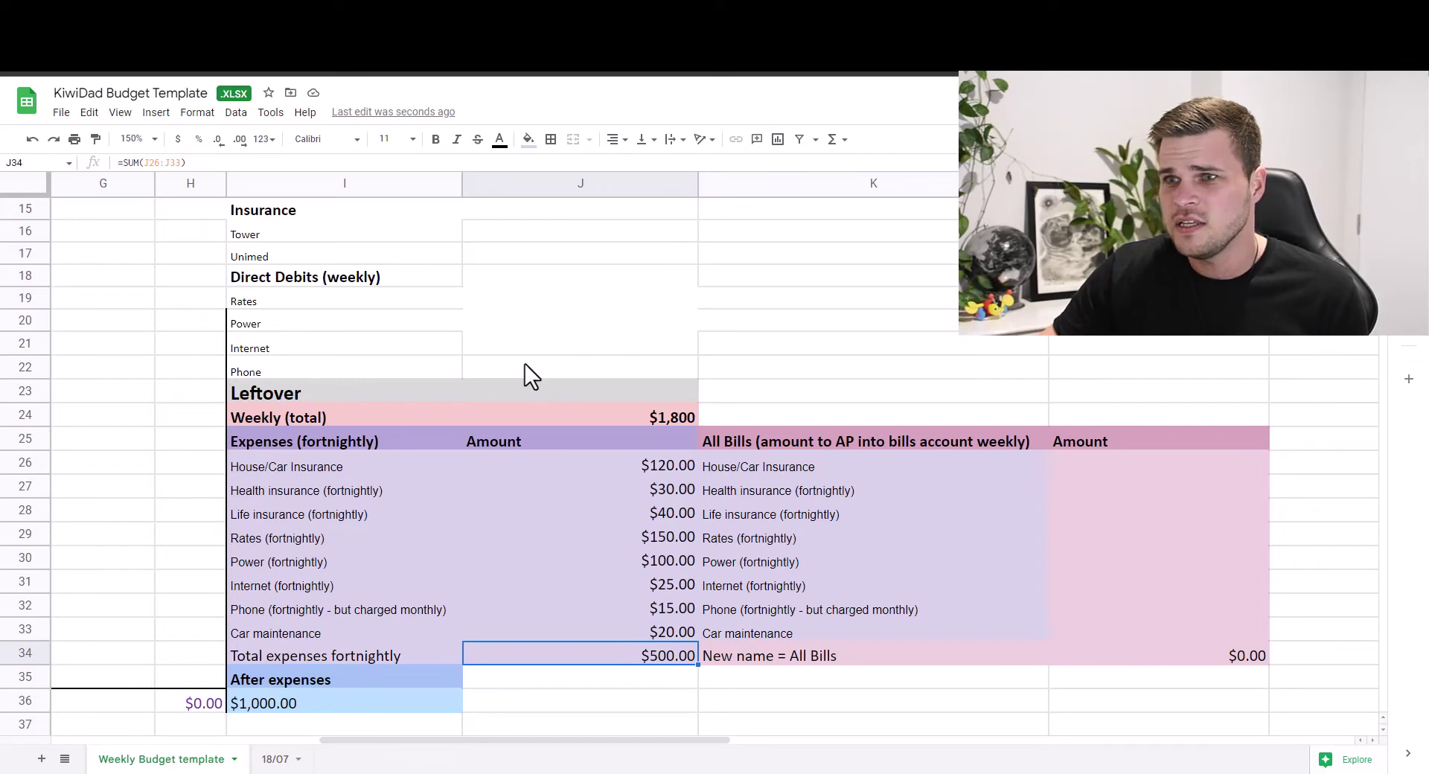
- Enter weekly All Bills amounts: House/Car Insurance 60, Health insurance 15, Life insurance 20 and Rates 75
key(ctrl+z)
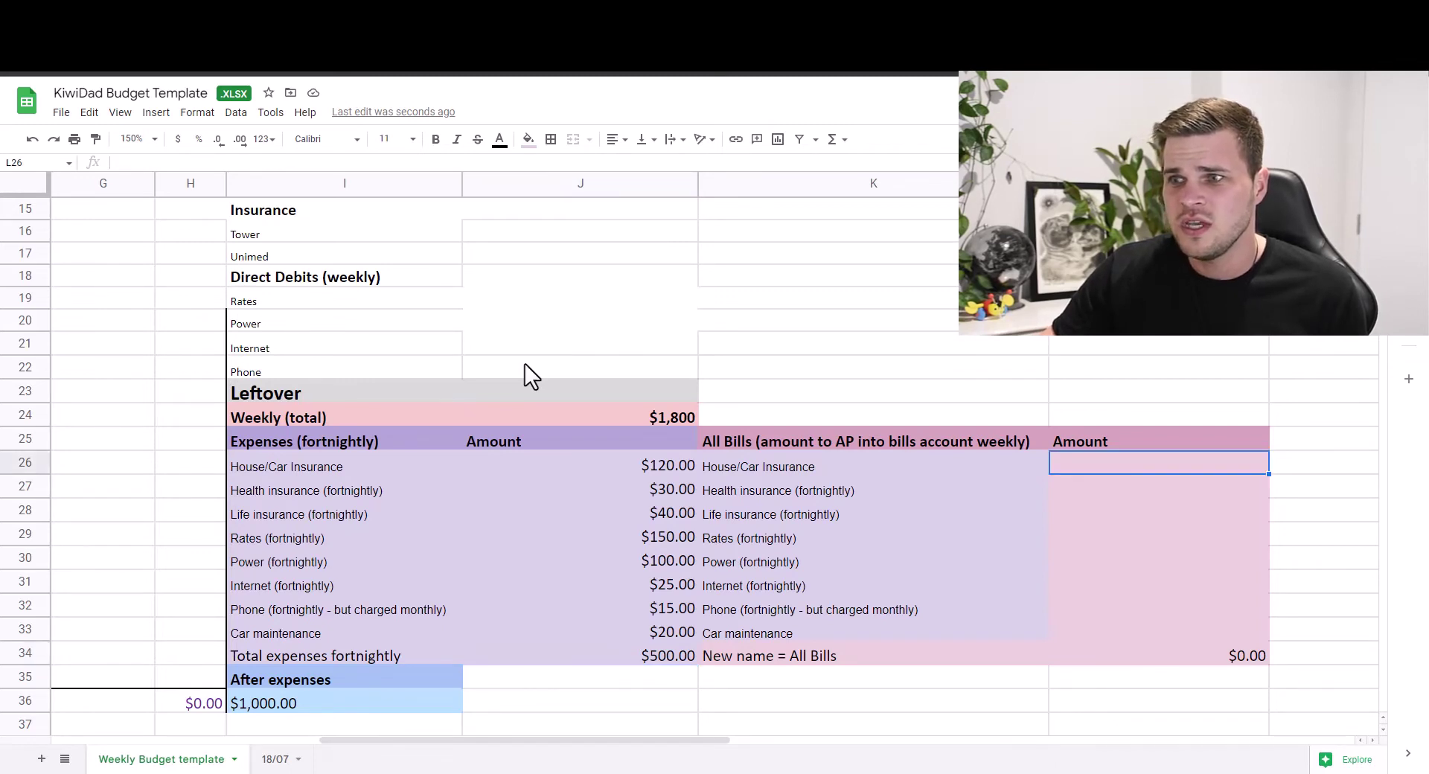
text(60)
key(Return)
text(15)
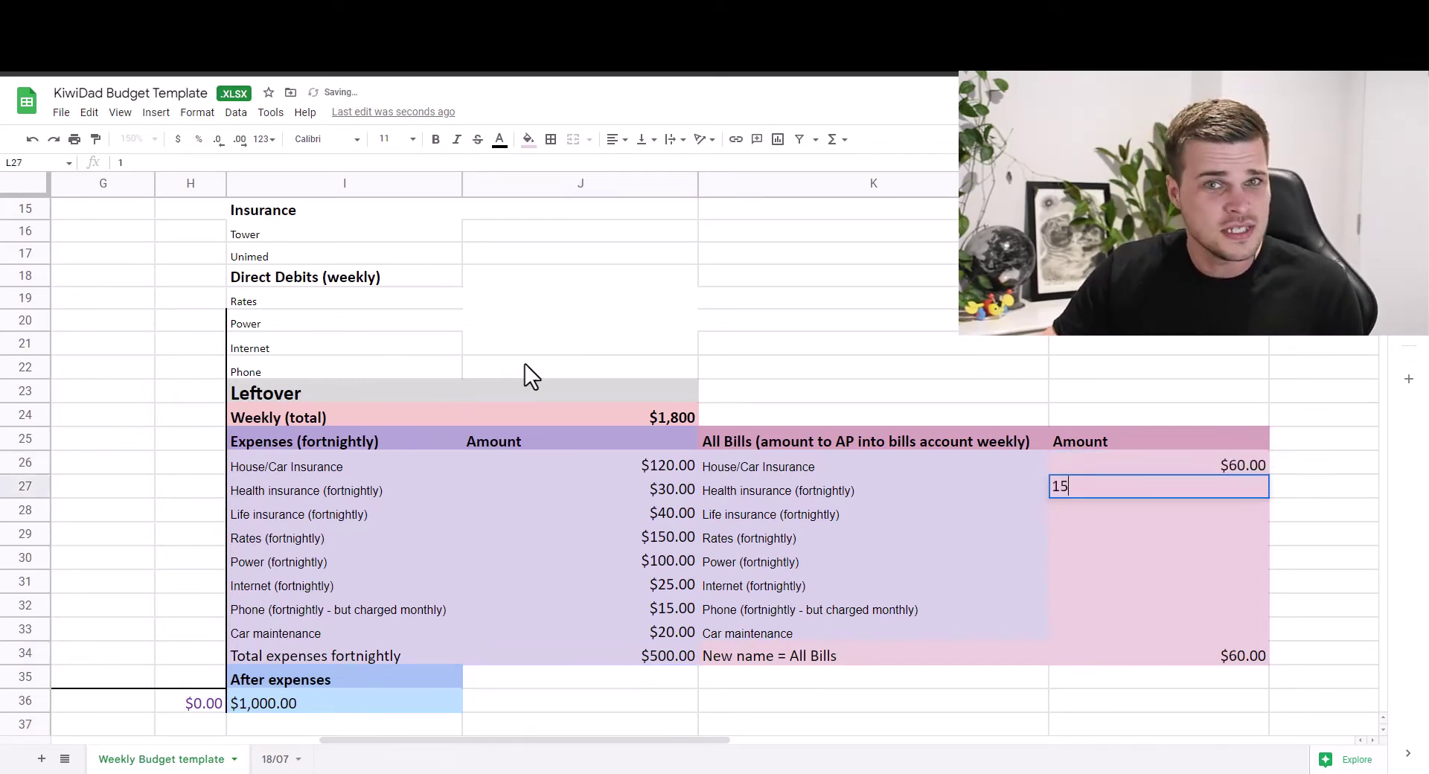
key(Return)
text(20)
key(Return)
text(75)
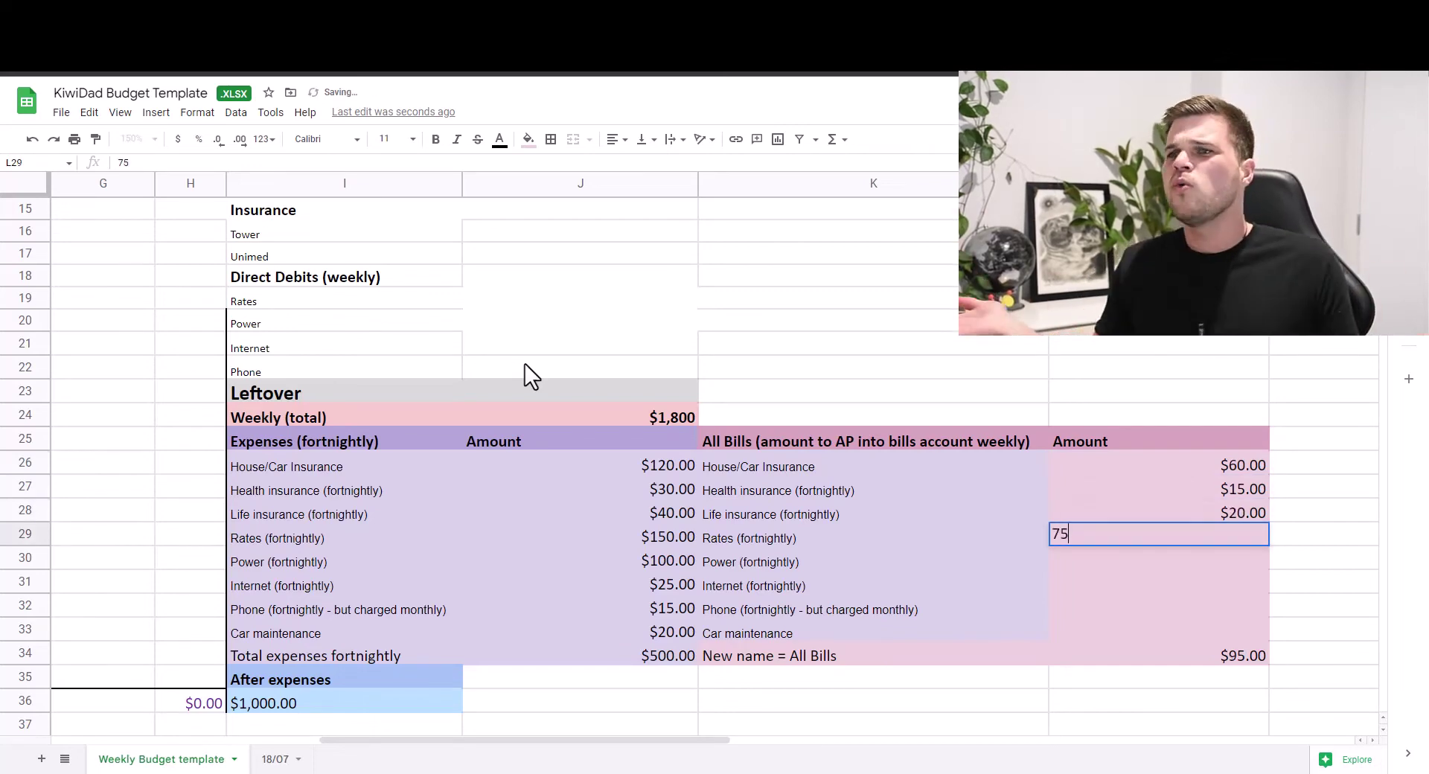
key(Return)
- Fill in the remaining All Bills amounts: Power 50, Internet 12.5, Phone 7.5 and Car maintenance 10
text(50)
key(Return)
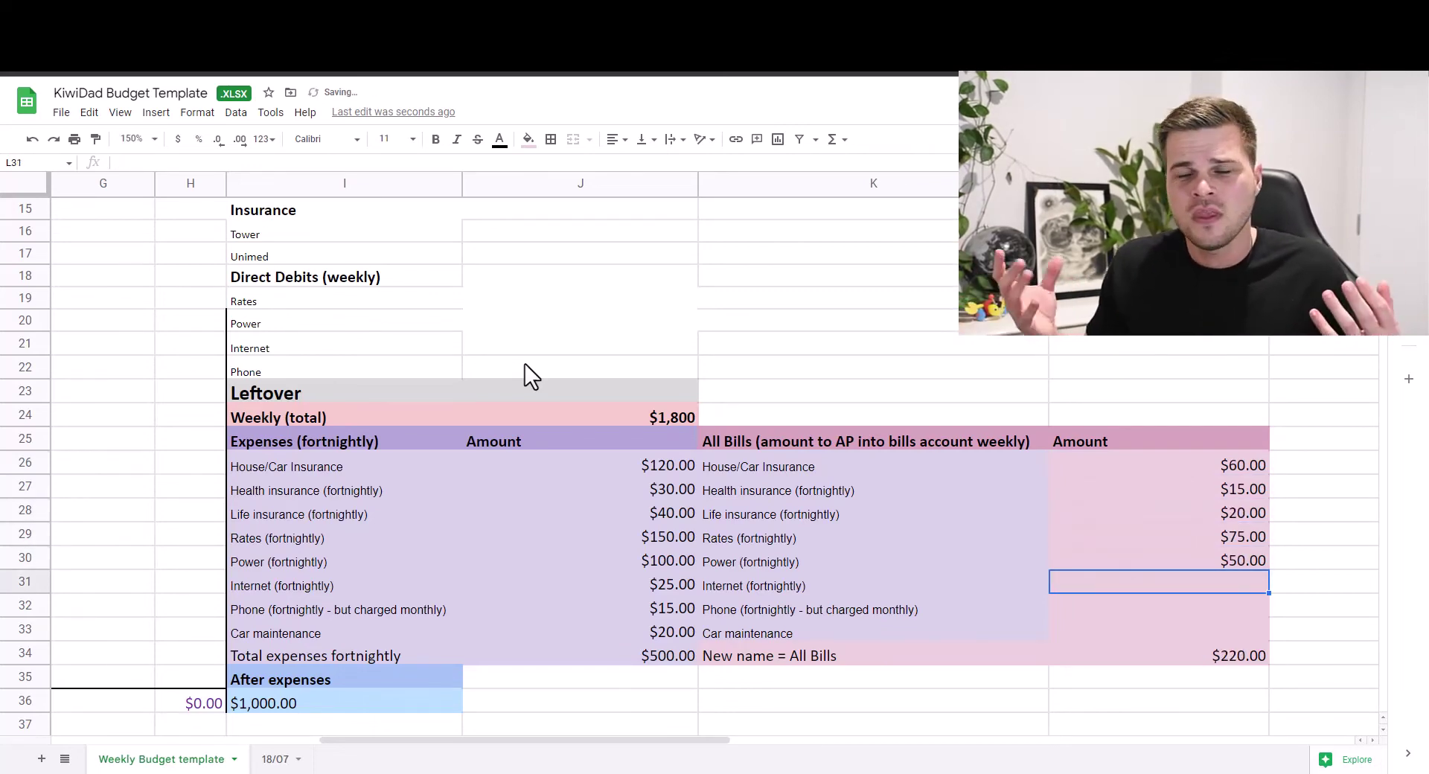
text(12.5)
key(Return)
text(7.5)
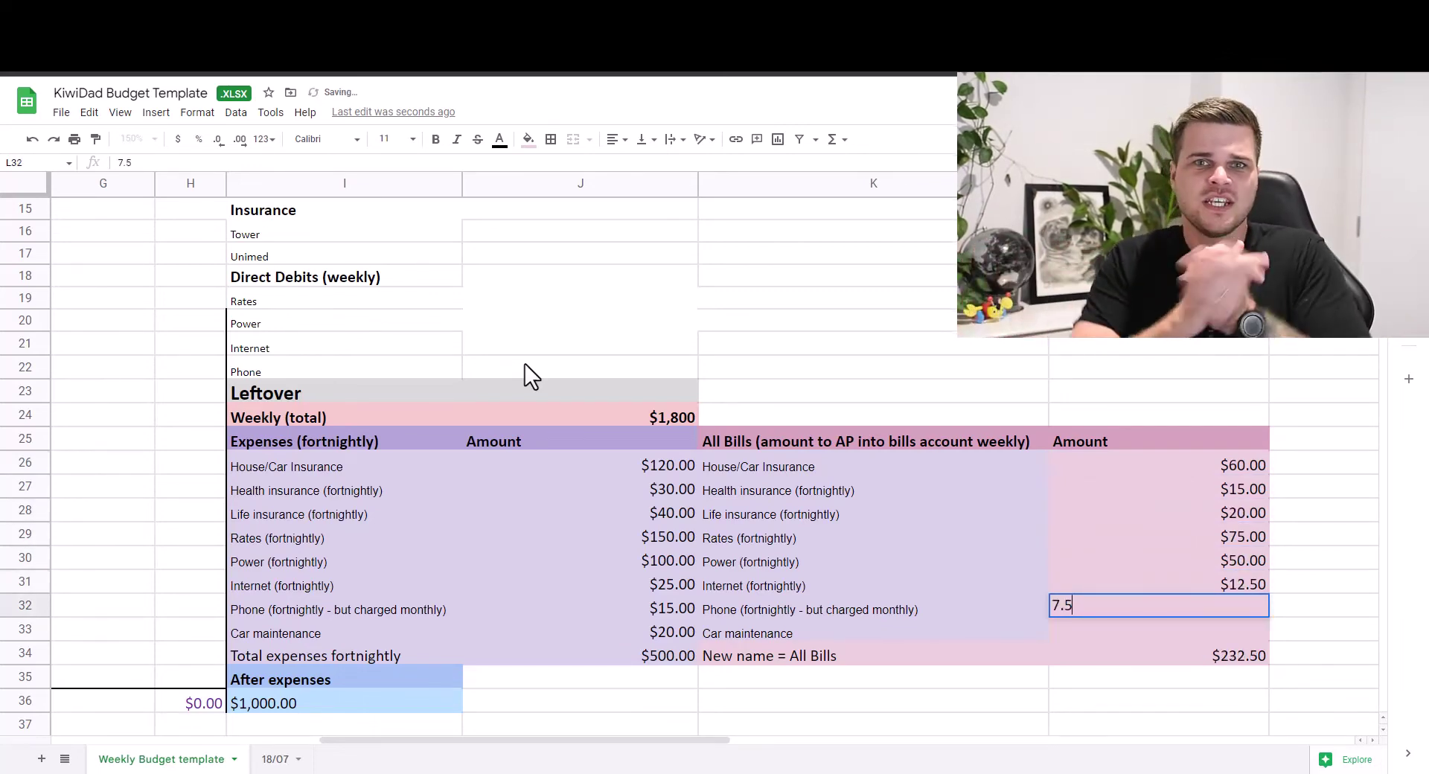
key(Return)
text(10)
key(Return)
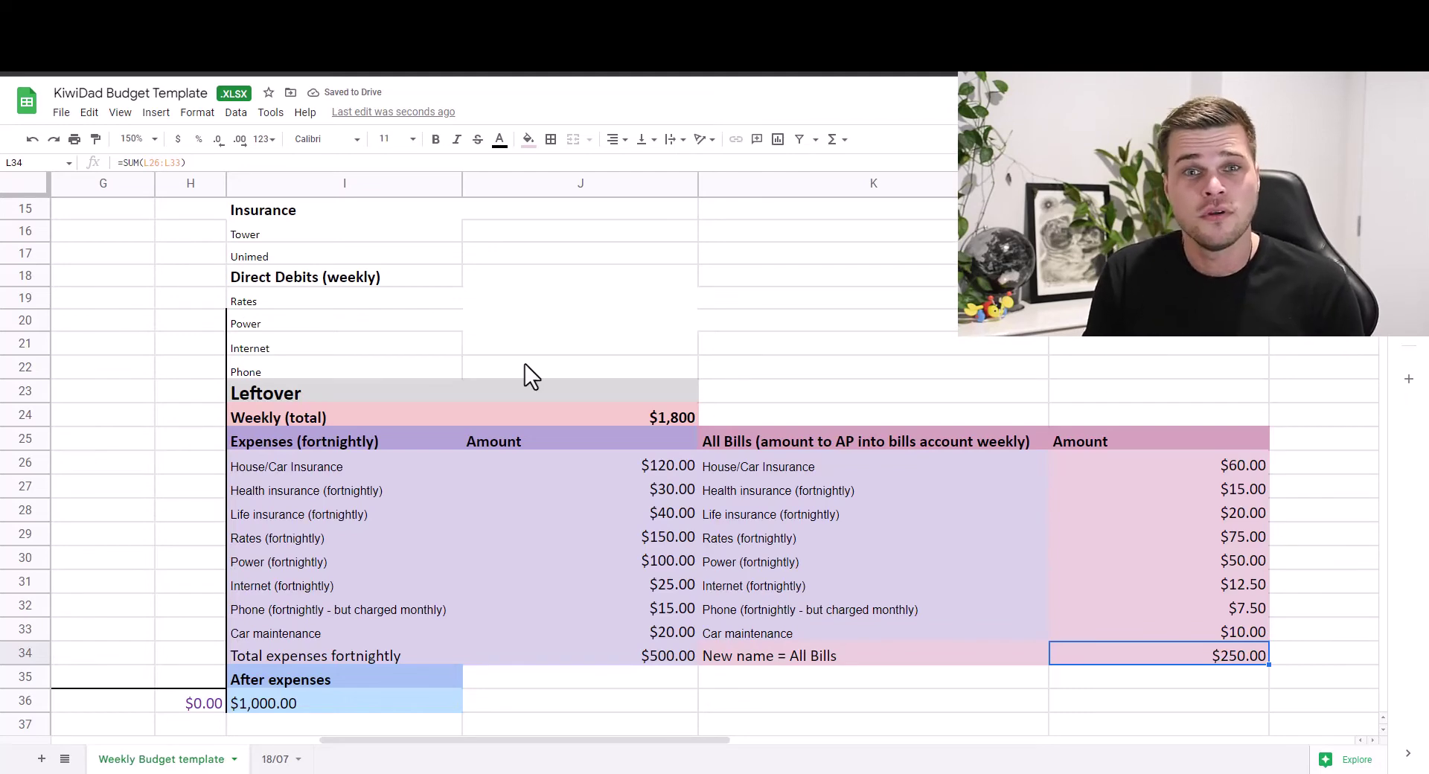
key(Left)
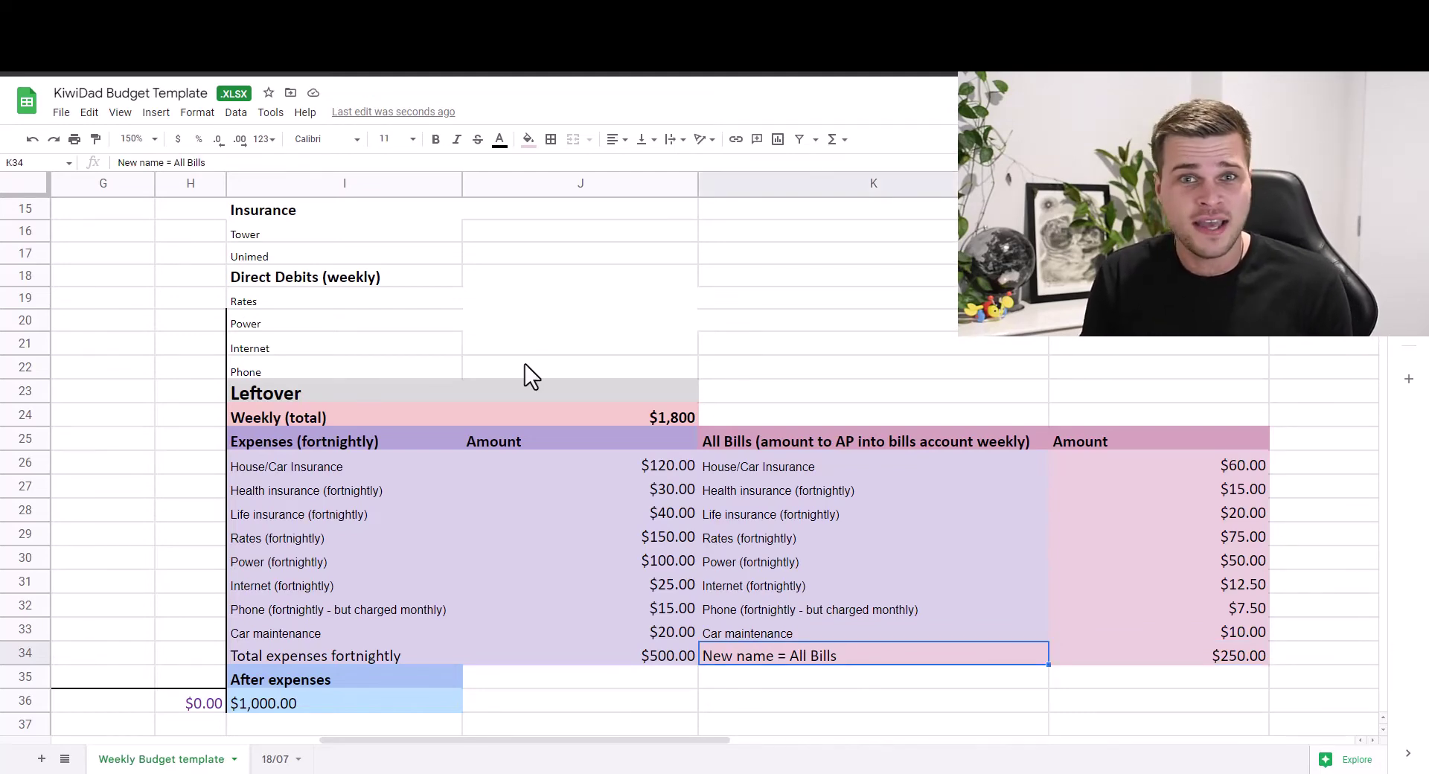
key(Right)
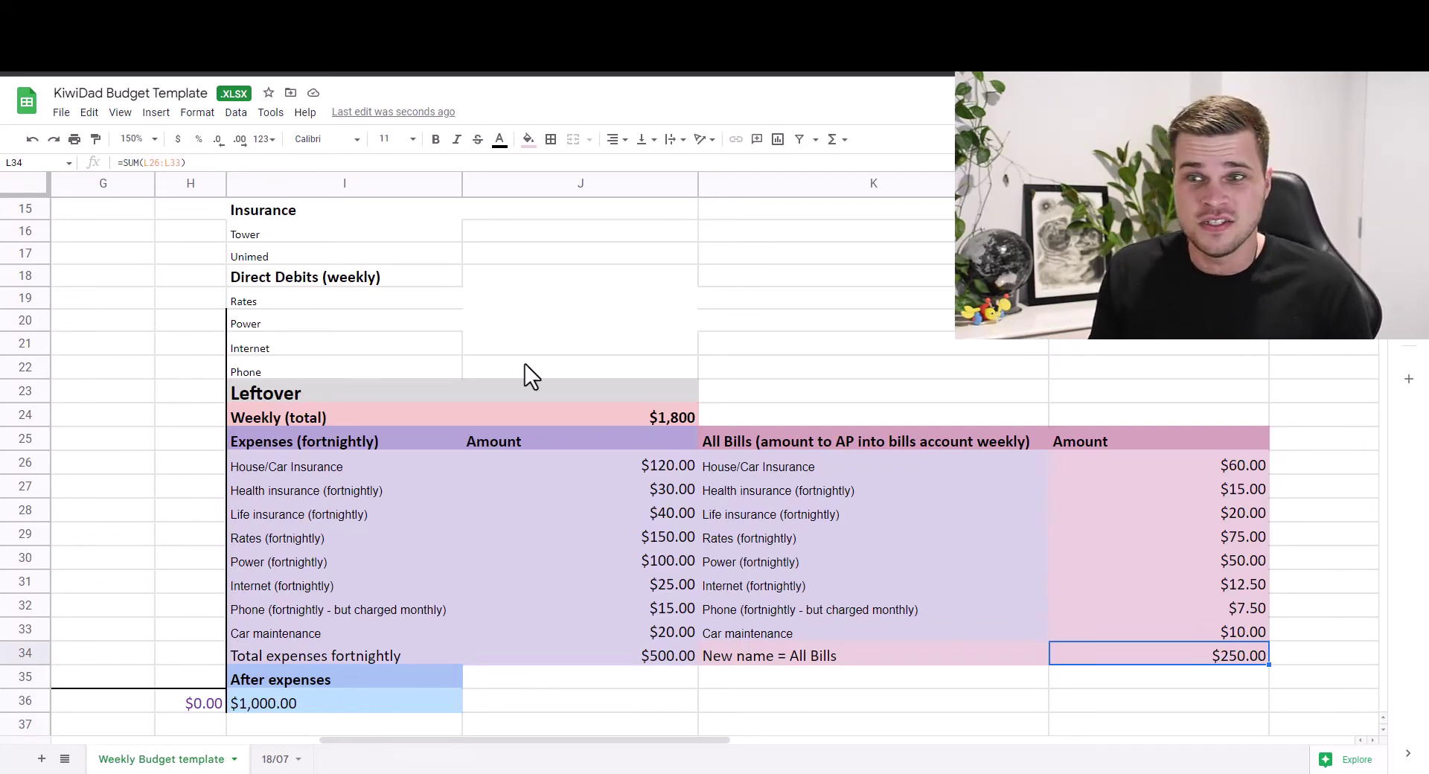
- Set the All Bills amount under the fixed compulsory Weekly Obligations to 250
scroll(531, 375, left, 10)
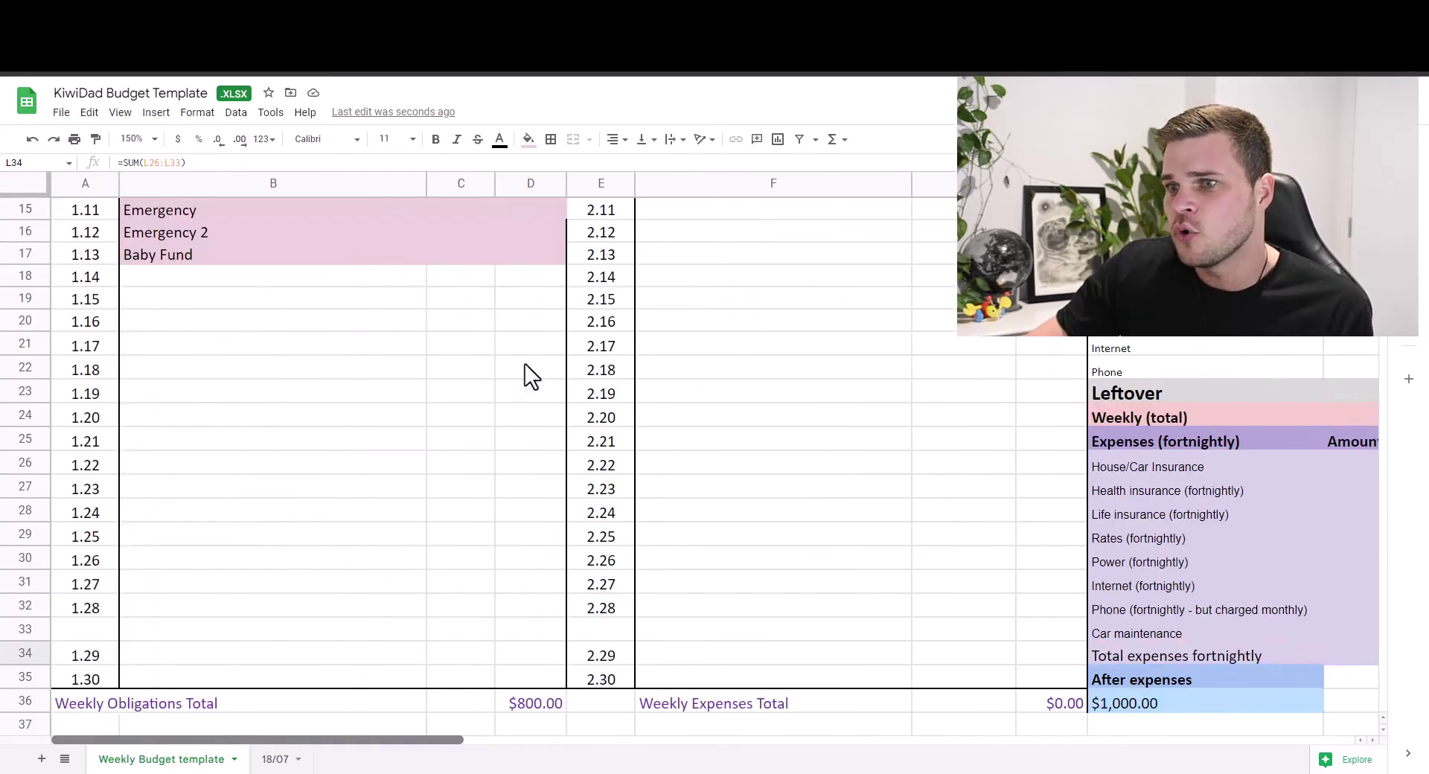
scroll(532, 376, up, 5)
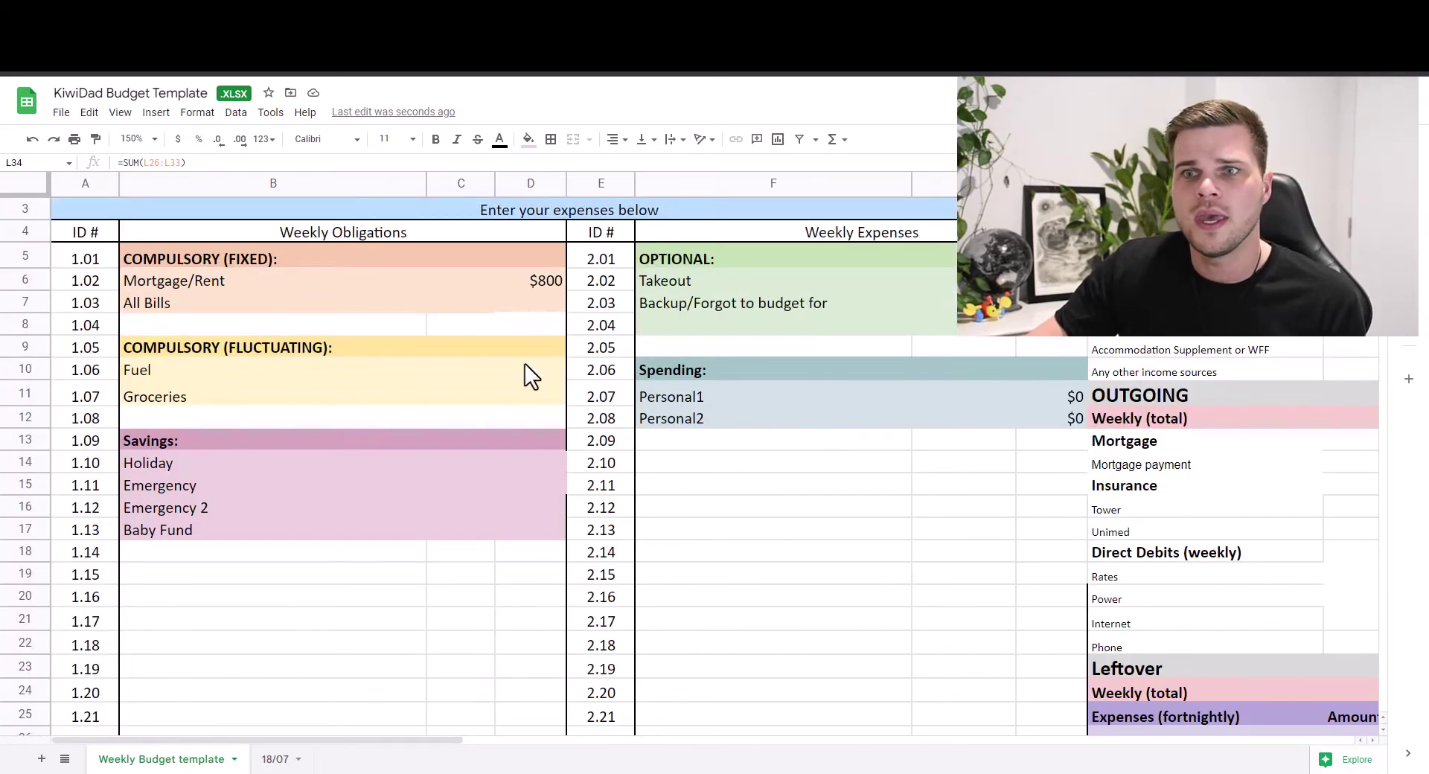
click(530, 302)
text(250)
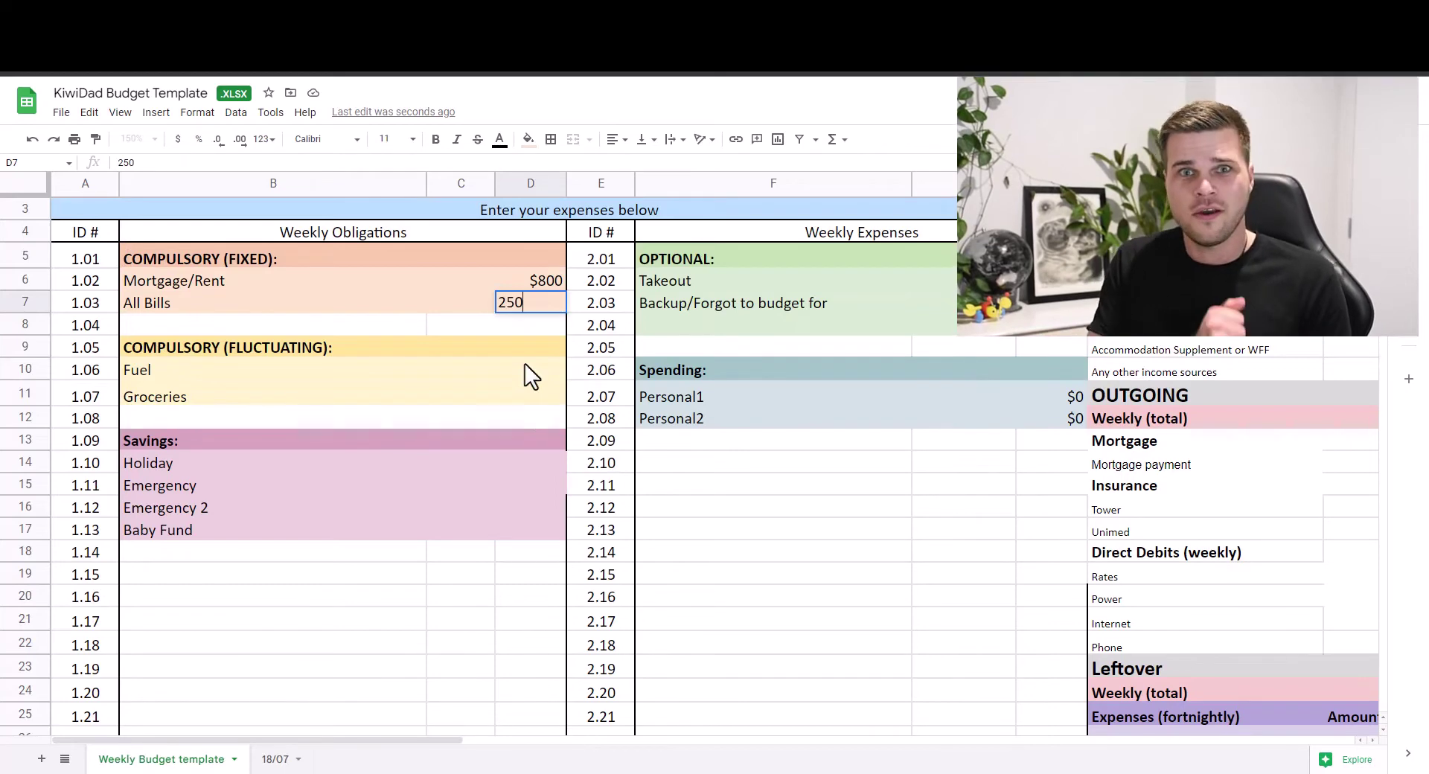
key(Return)
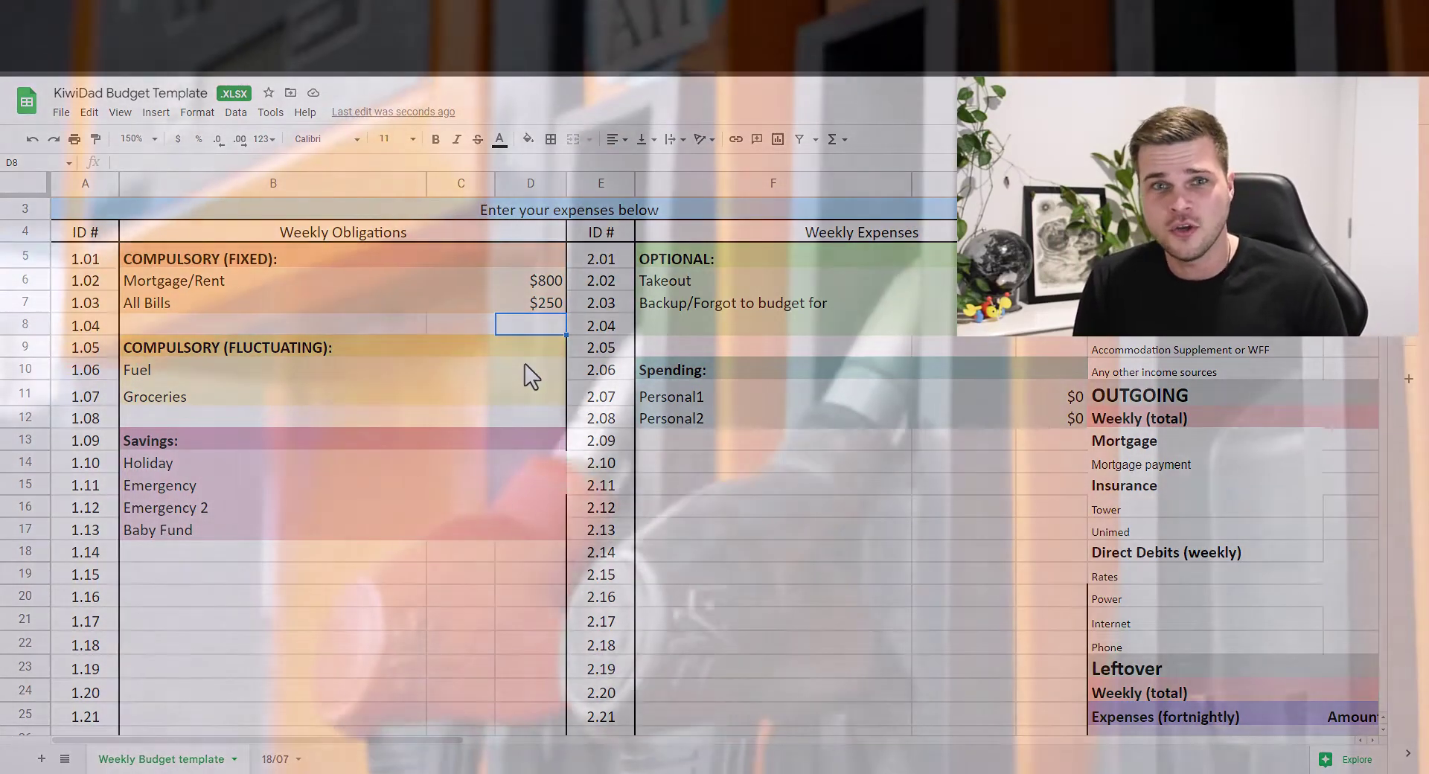
- Enter the fluctuating compulsory expenses as 100 for Fuel and 250 for Groceries
click(530, 370)
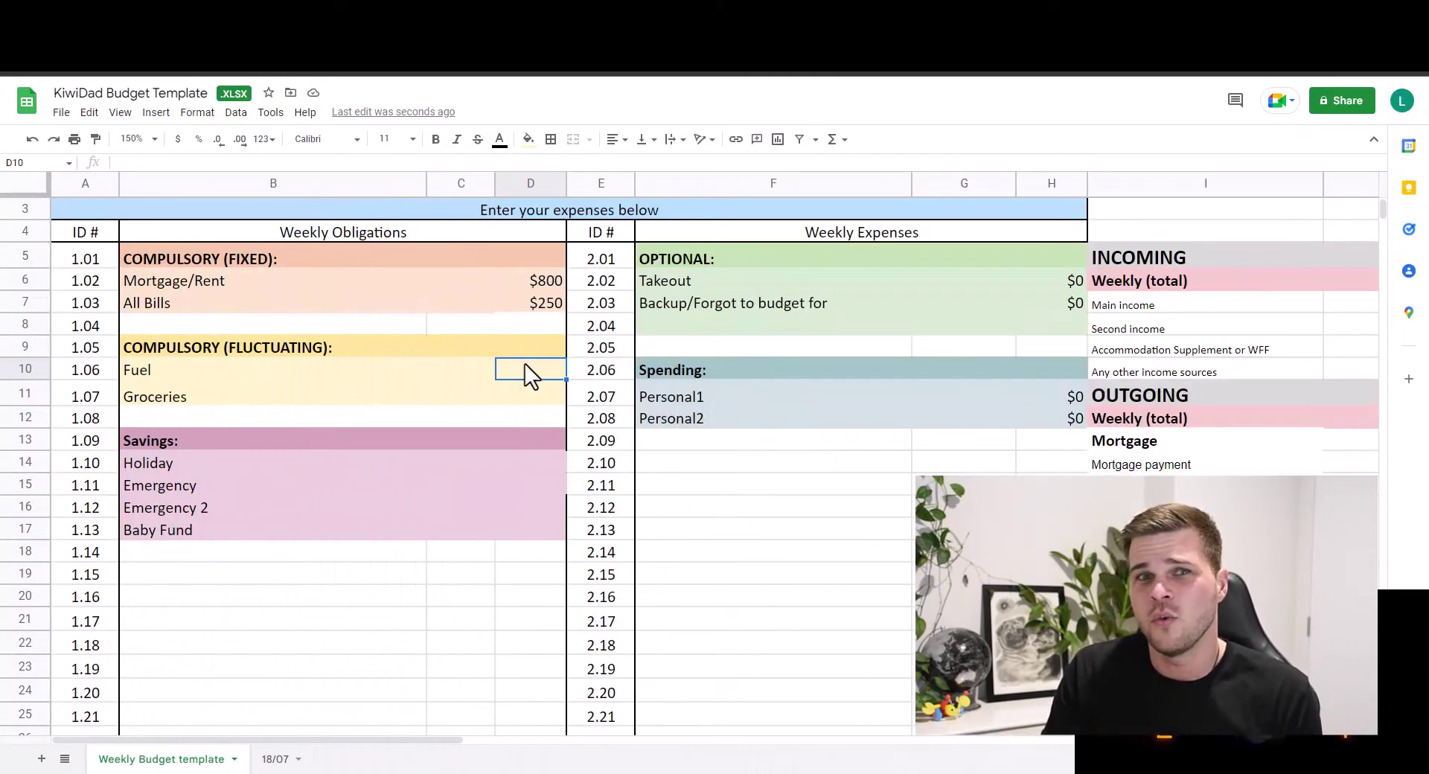
text(1)
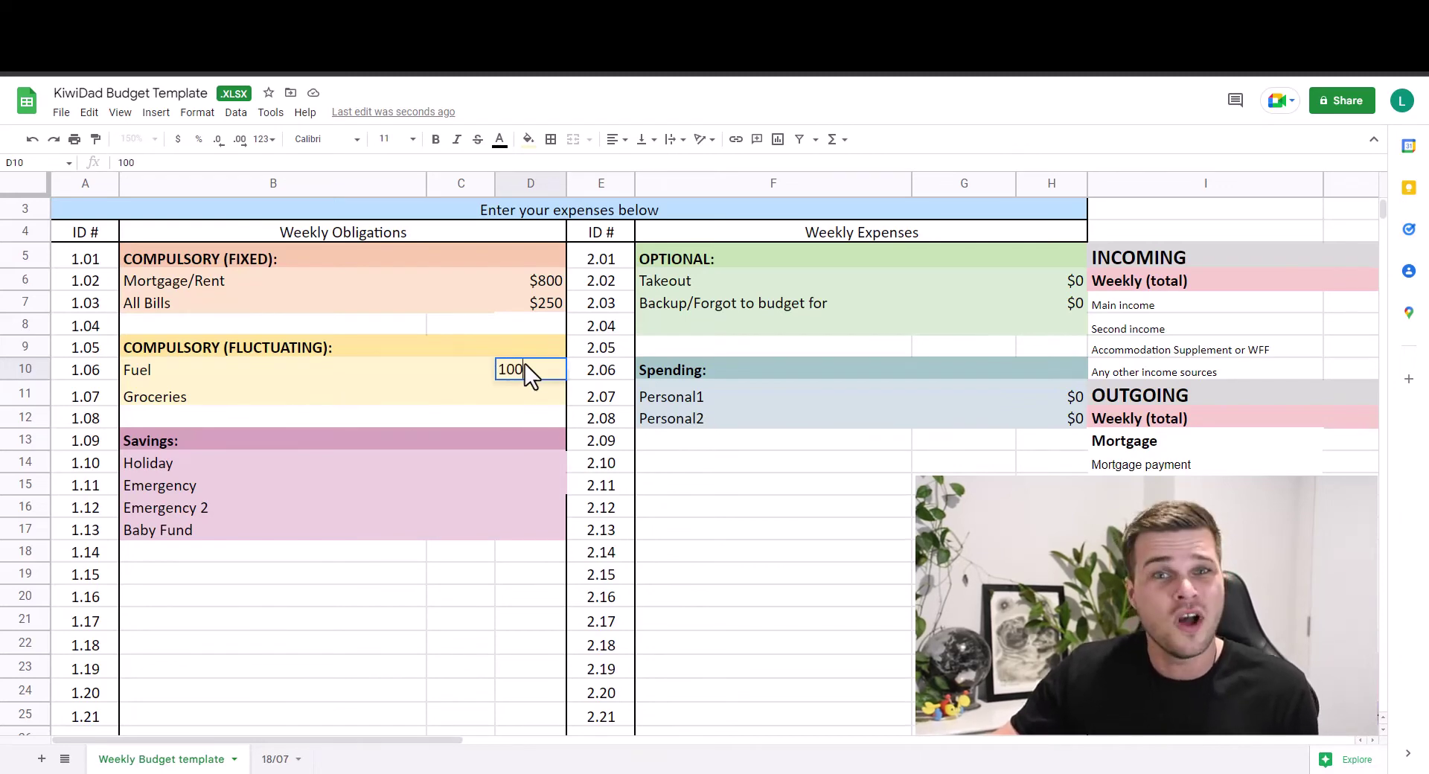
text(00)
key(Return)
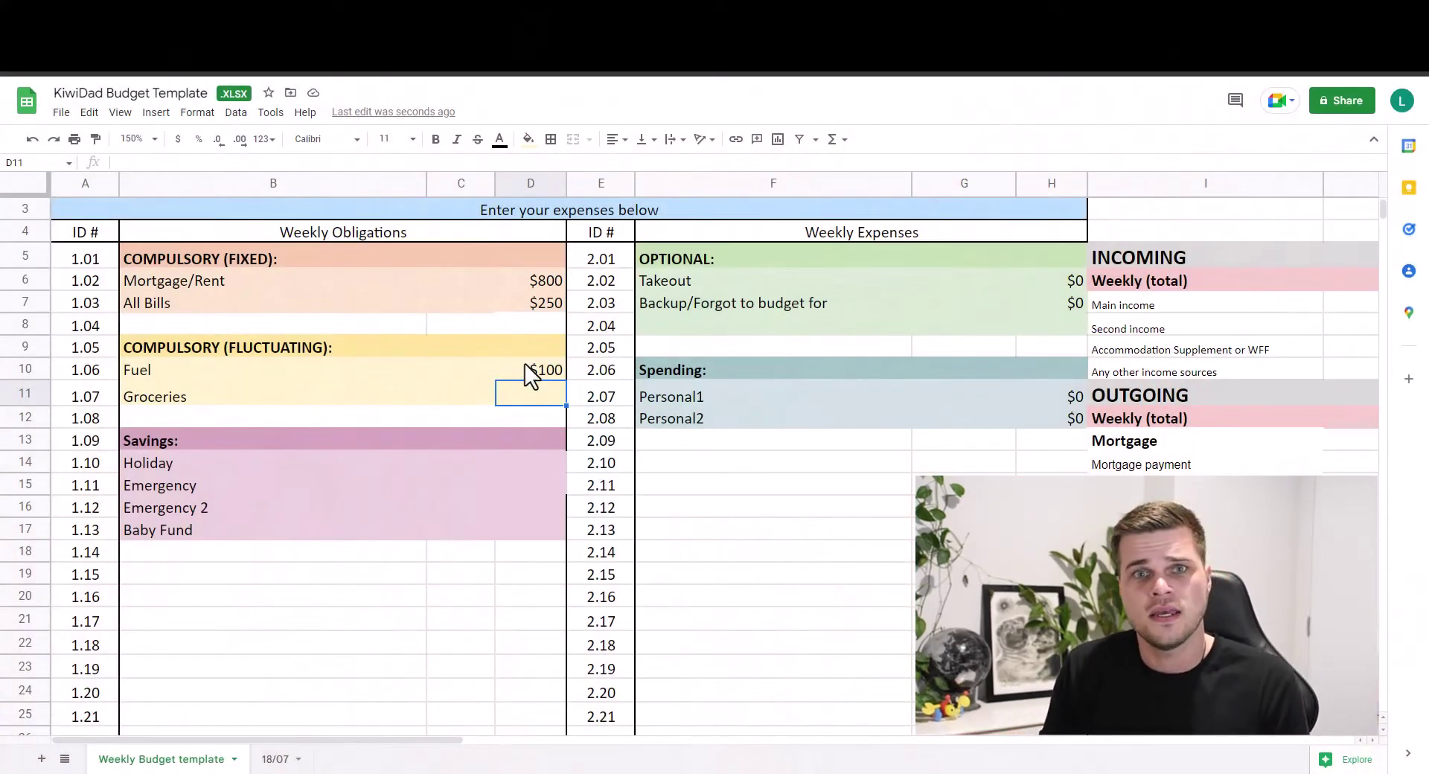
text(250)
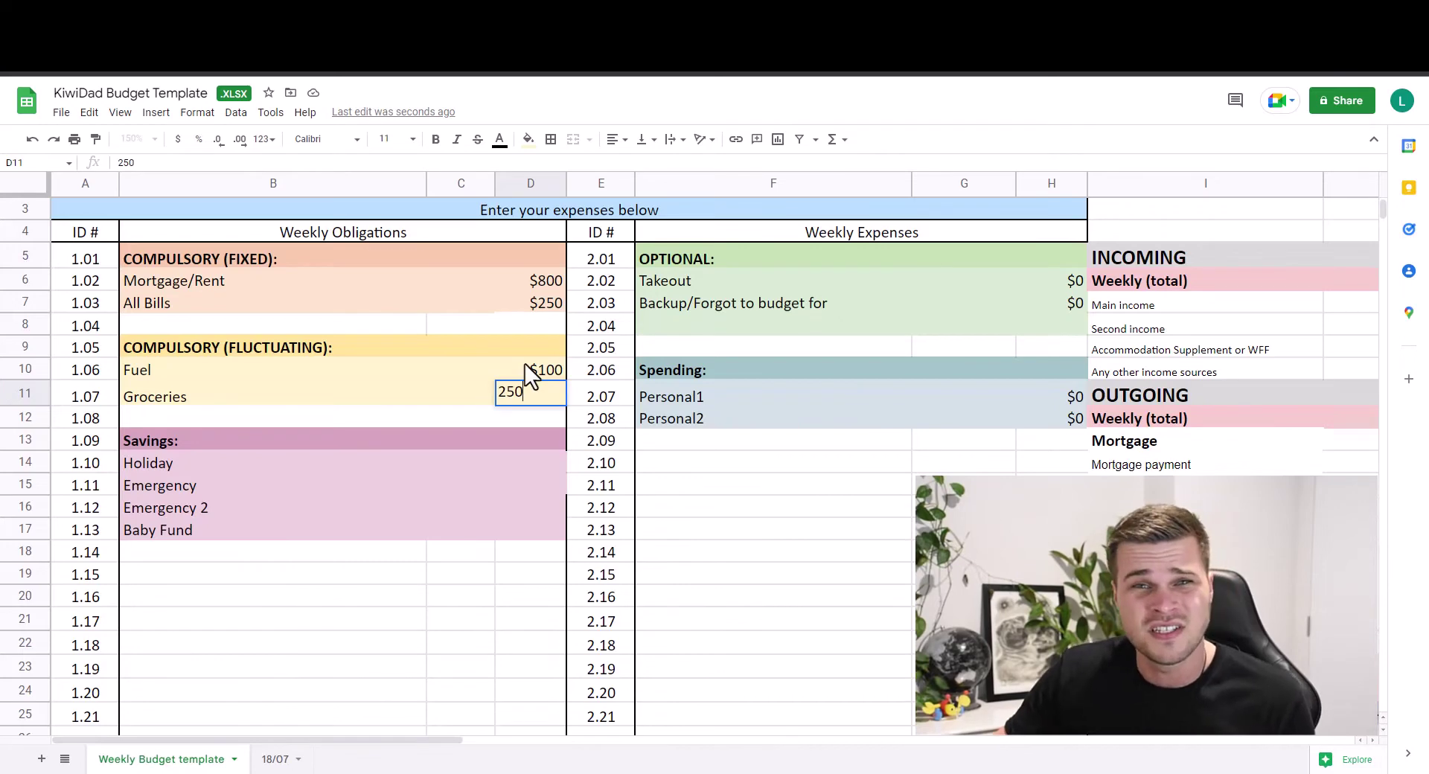
key(Return)
- Enter the weekly savings amounts: Holiday 10, Emergency 20, Emergency 2 10 and Baby Fund 15
key(Down)
key(Down)
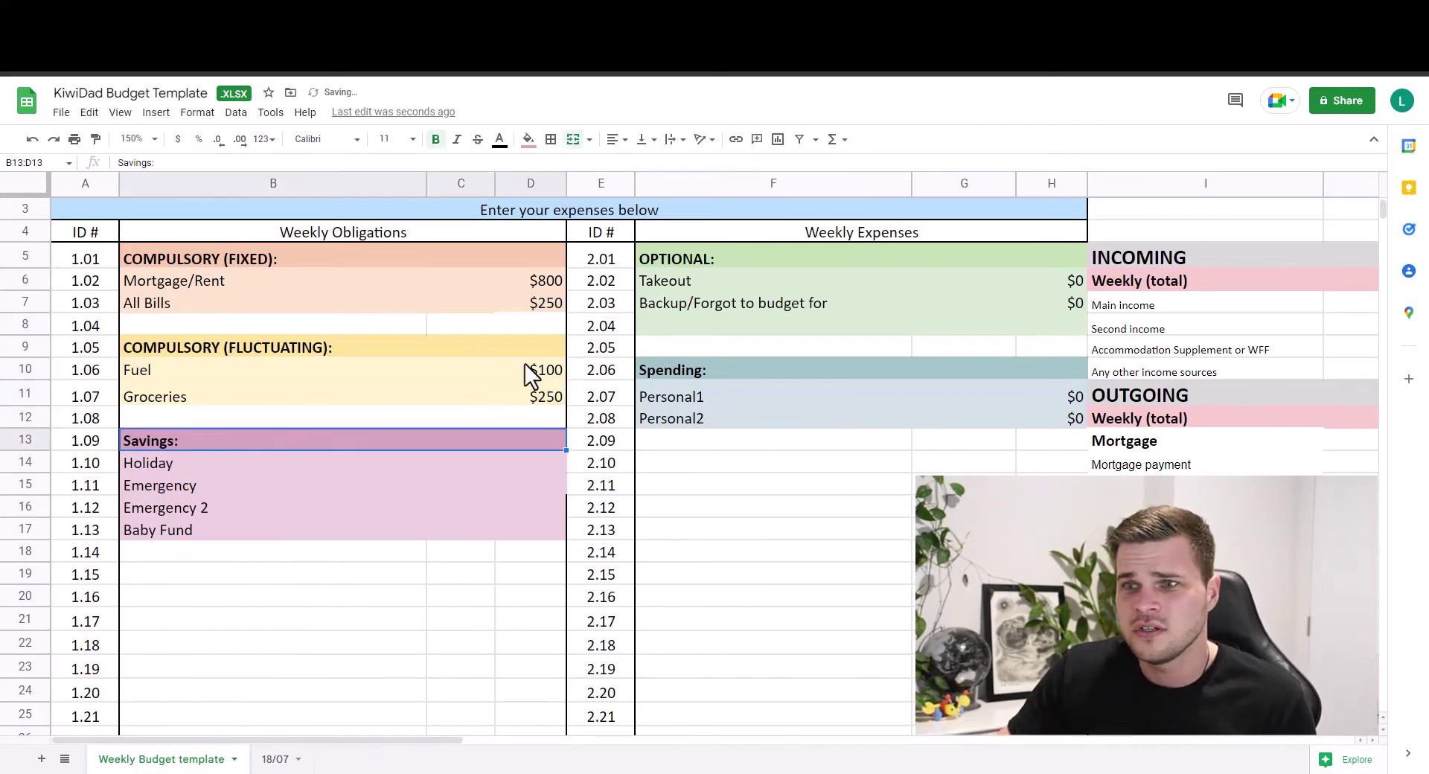
text(10)
key(Return)
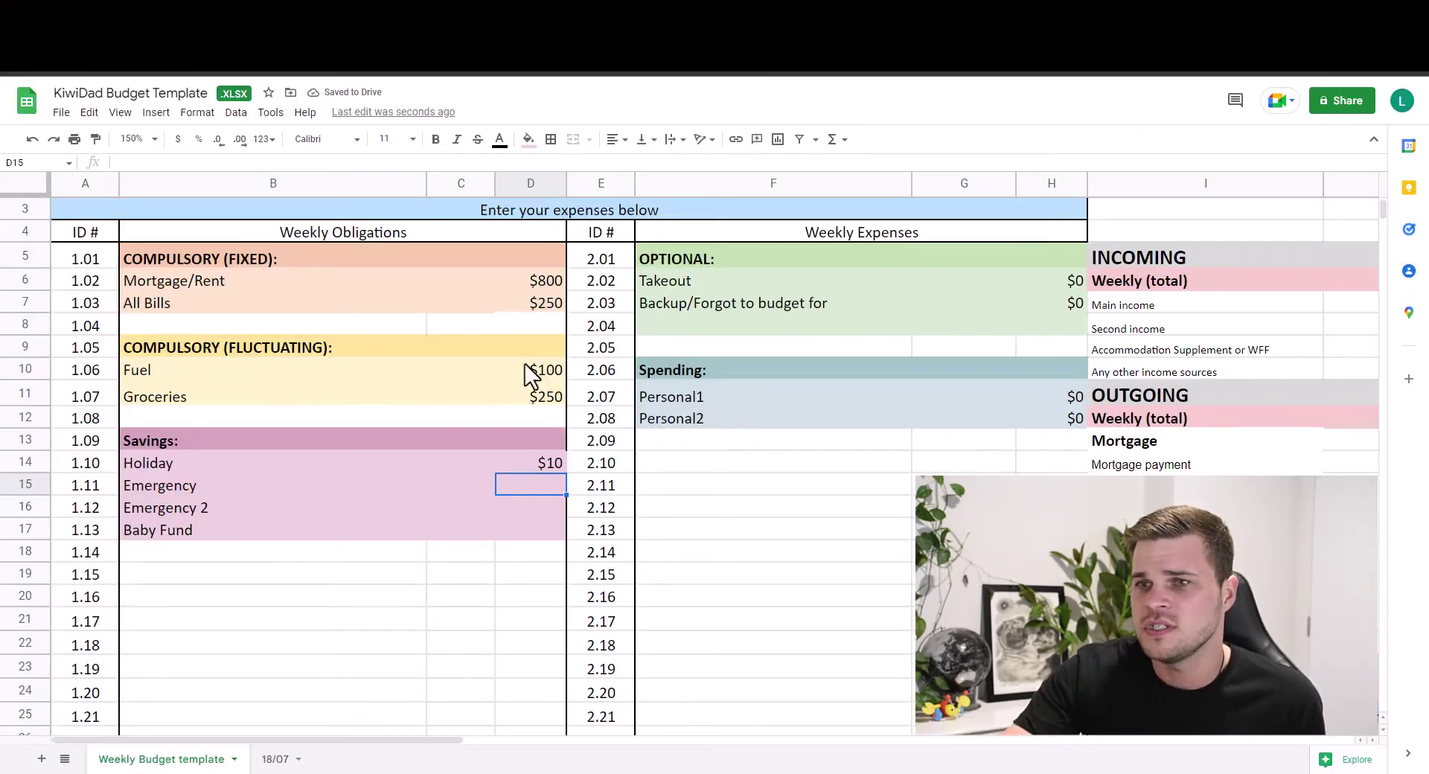
text(20)
key(Return)
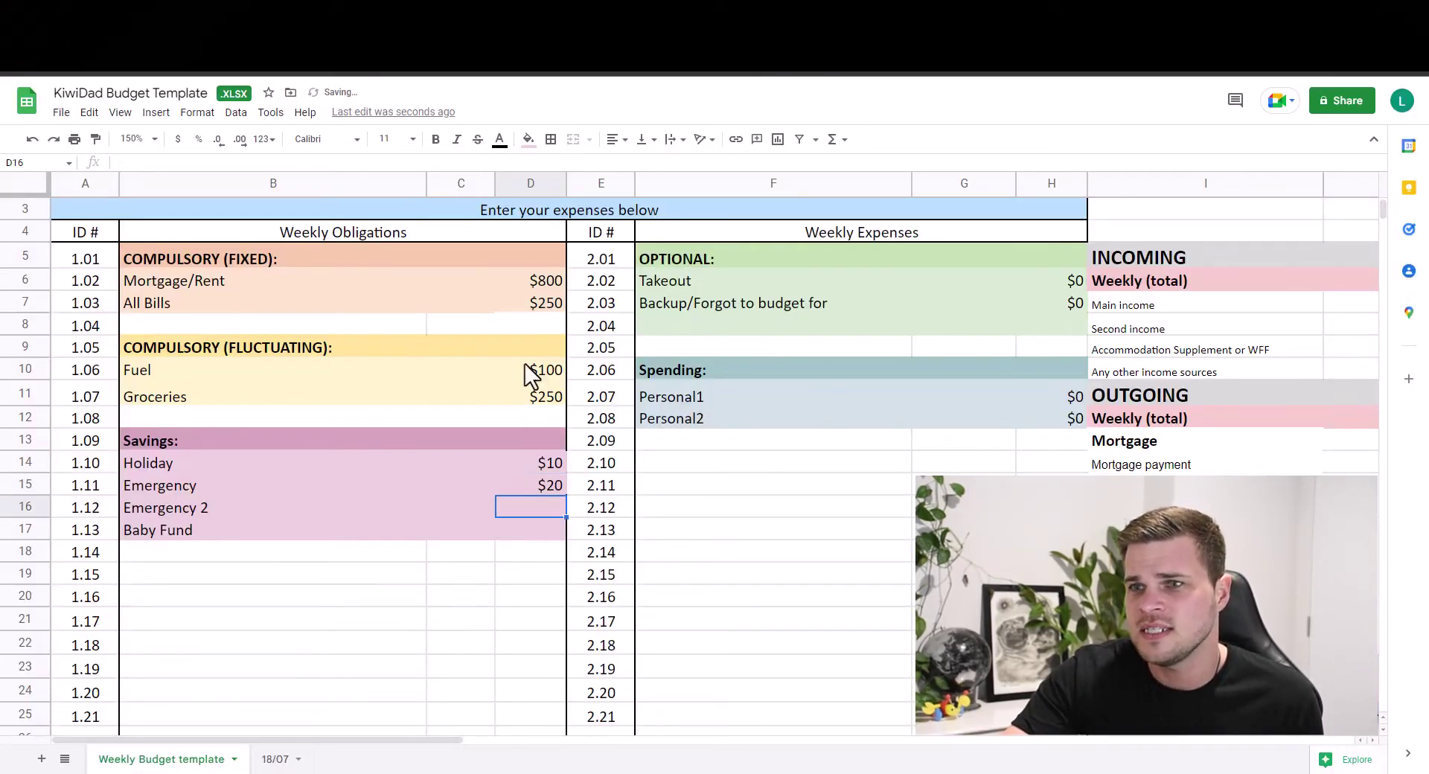
text(10)
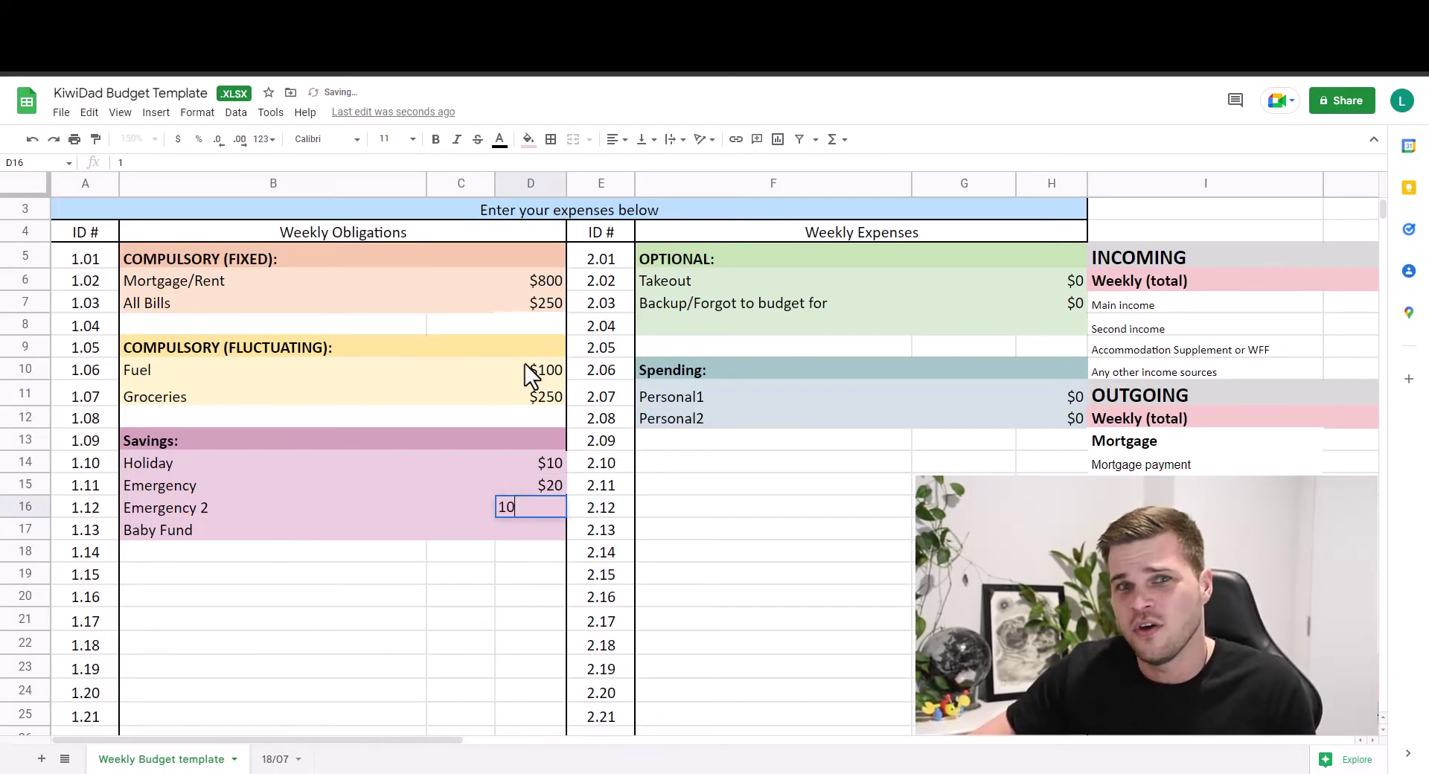
key(Return)
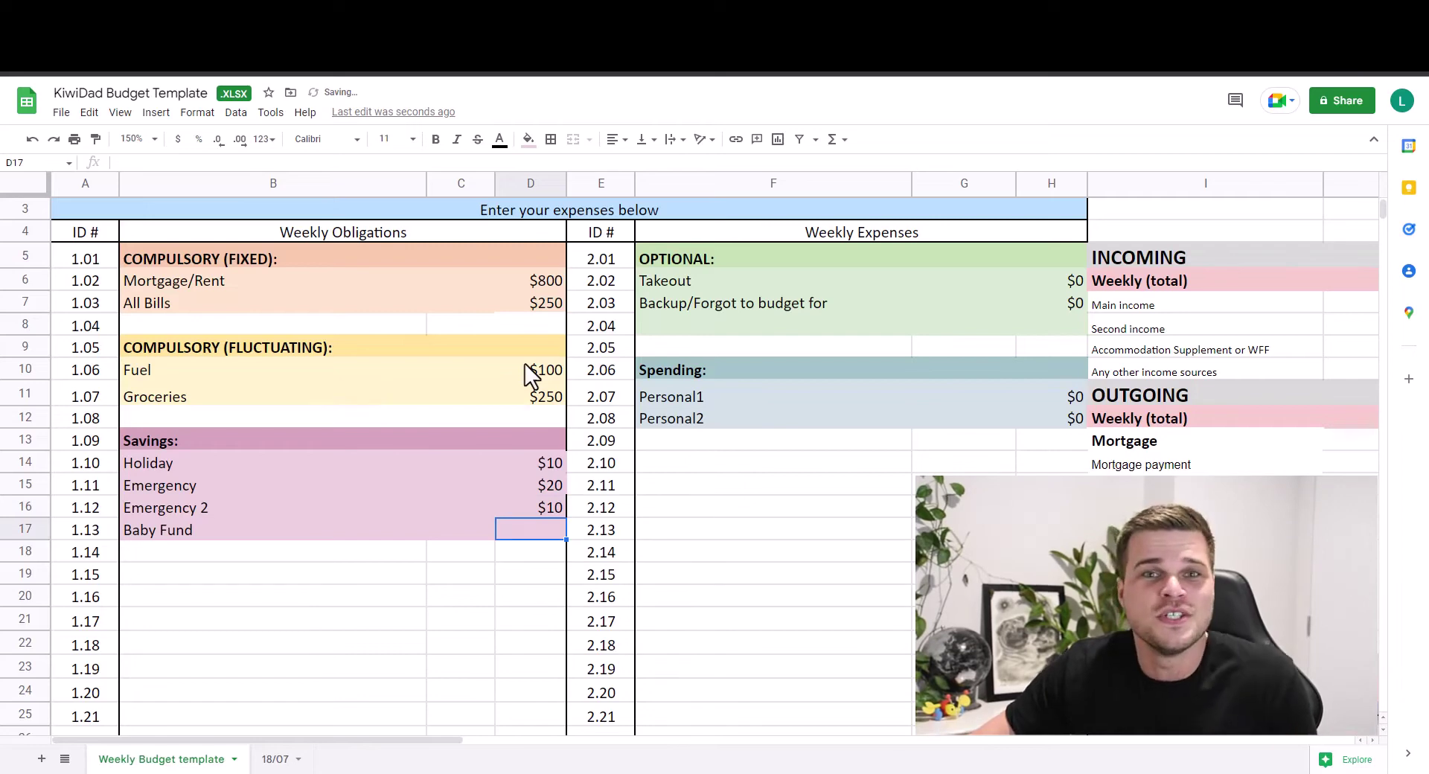
text(15)
key(Return)
- Check the Weekly Obligations Total and the amount remaining under After expenses
scroll(531, 372, down, 2)
scroll(530, 372, up, 3)
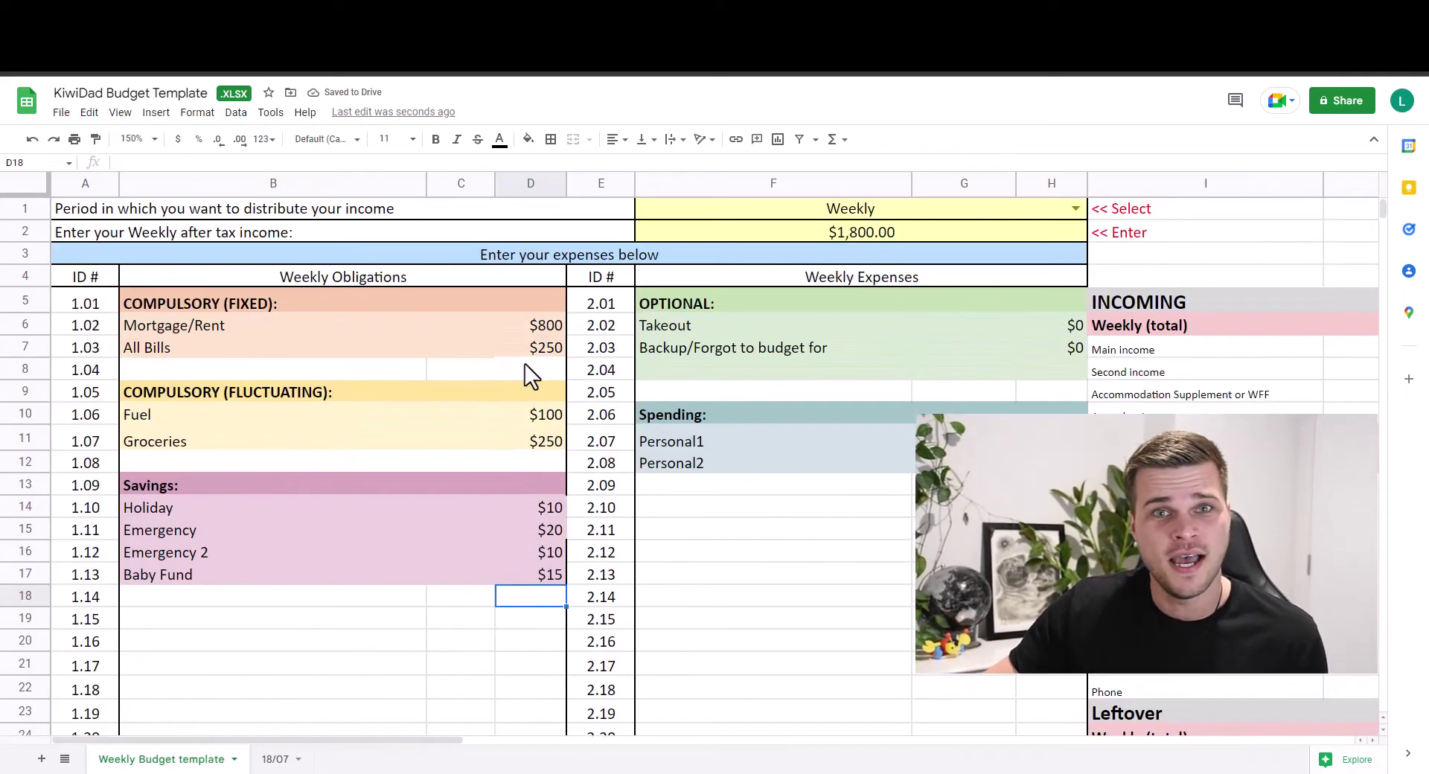
scroll(531, 372, down, 7)
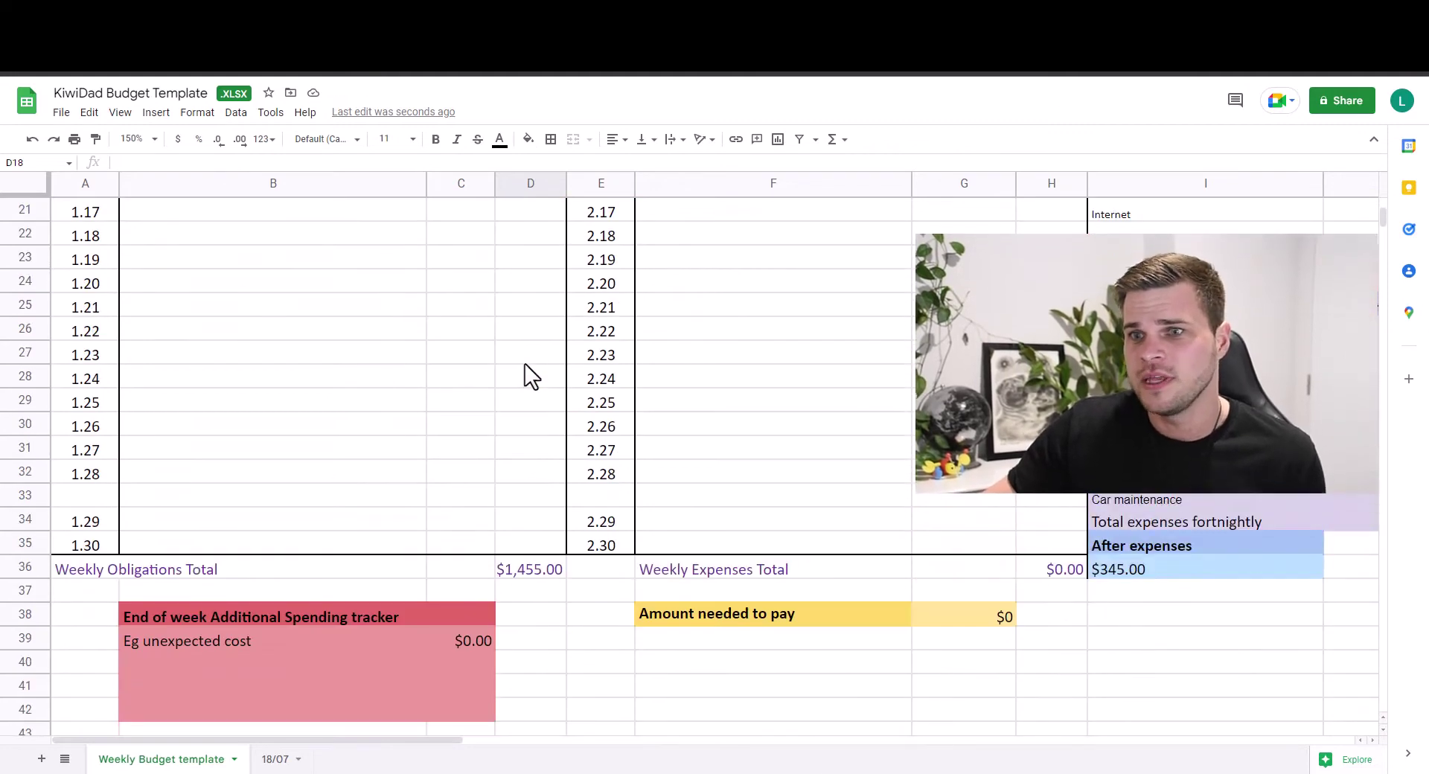
click(529, 570)
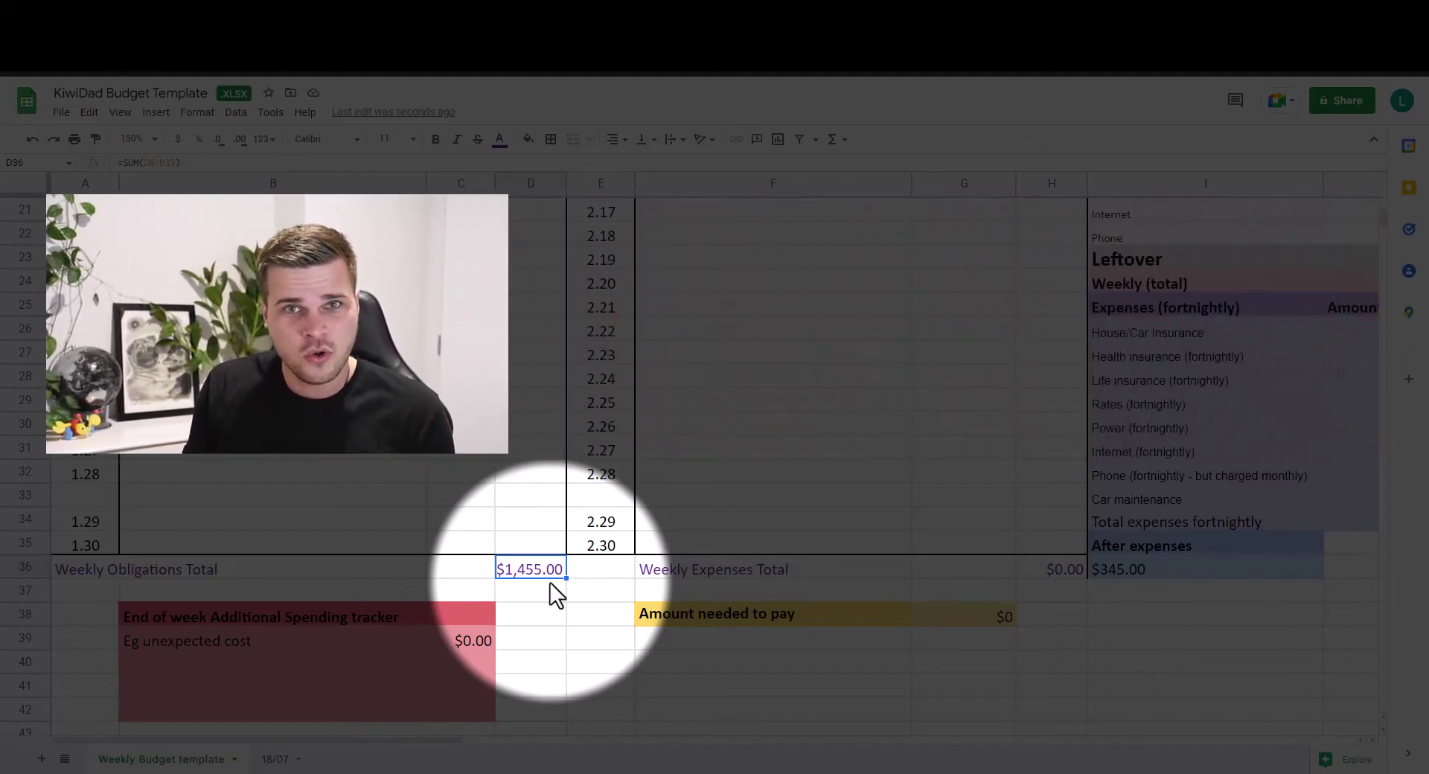
click(1154, 570)
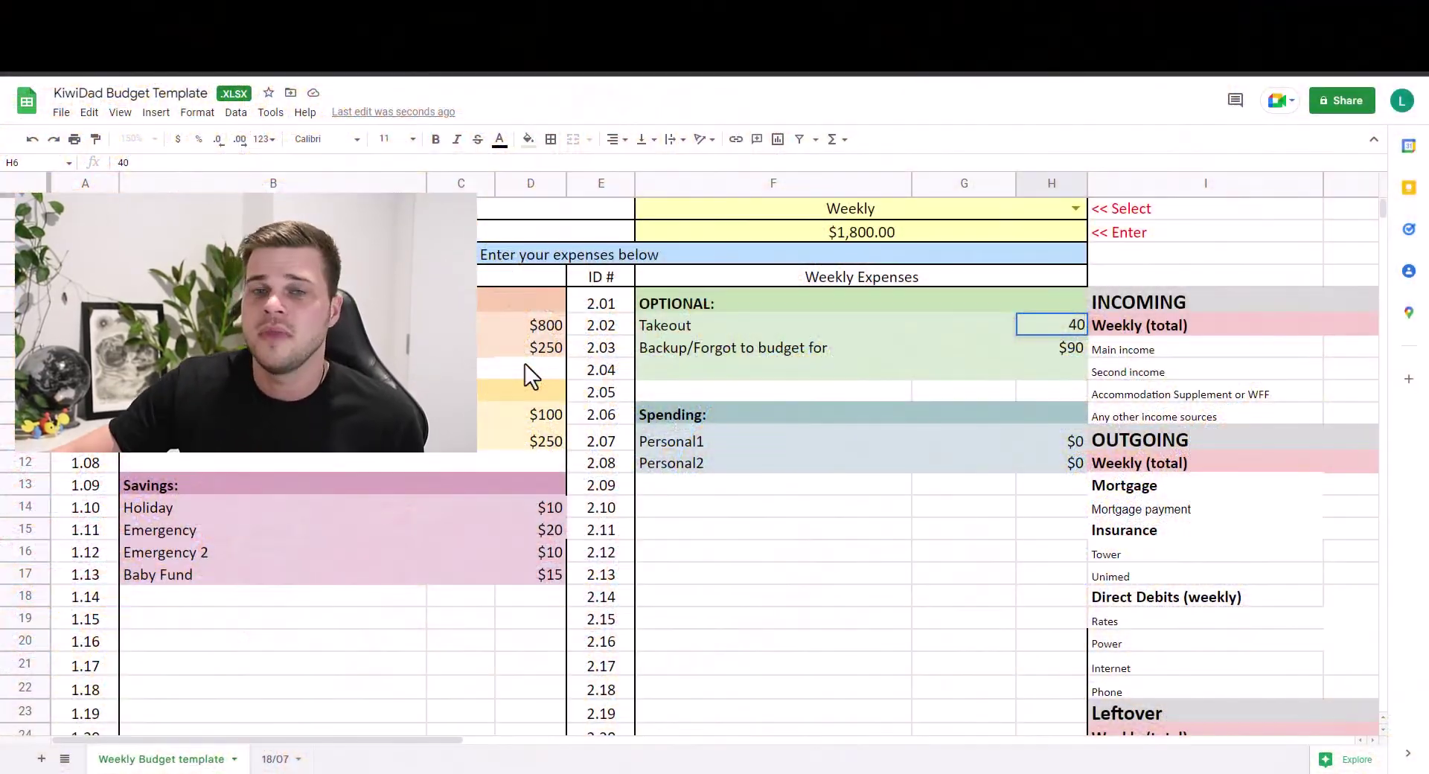
- Set the optional Takeout expense to 40
key(Return)
key(Return)
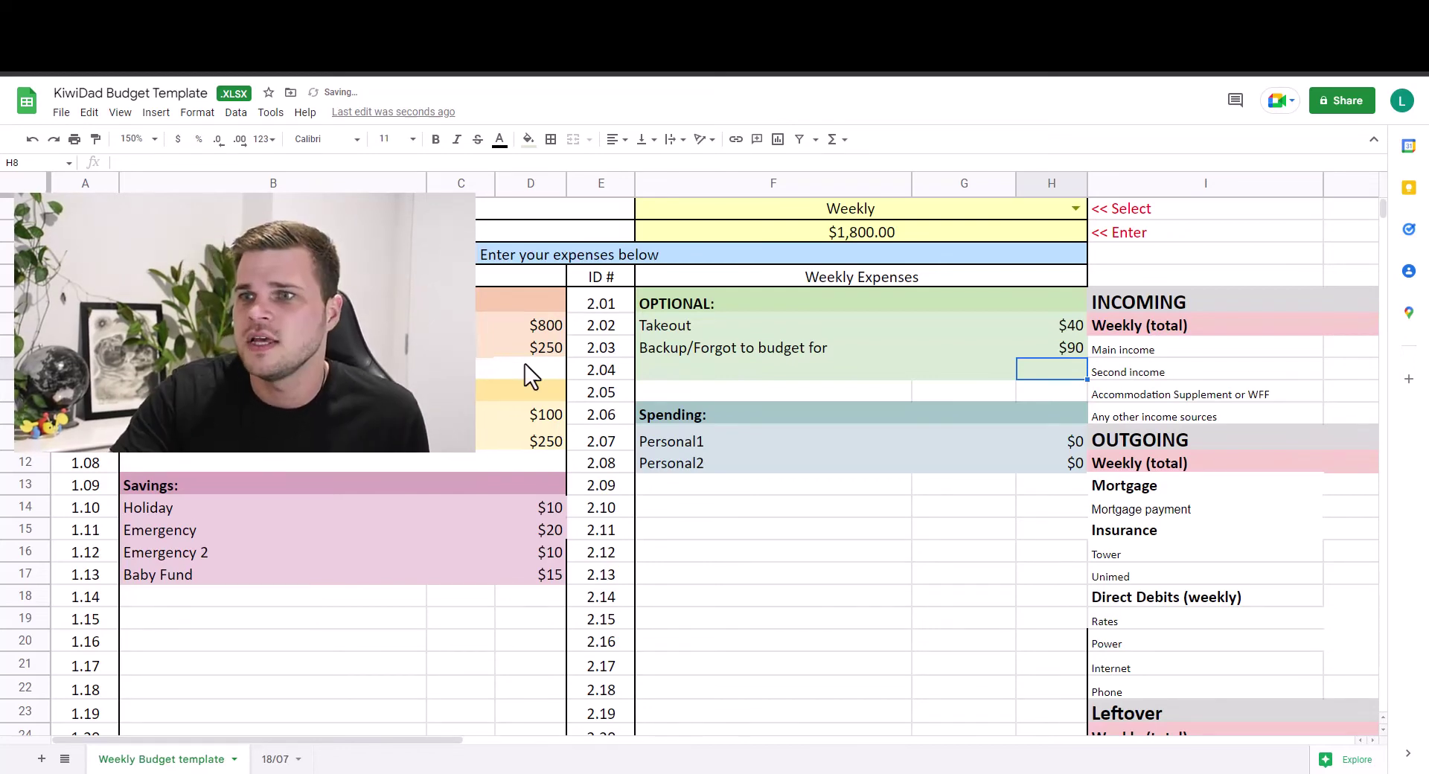
- Rename the Personal1 spending entry to KiwiDad and set its weekly amount to 50
key(Down)
key(Down)
key(Down)
key(Left)
key(Return)
key(ctrl+a)
text(KiwiDad)
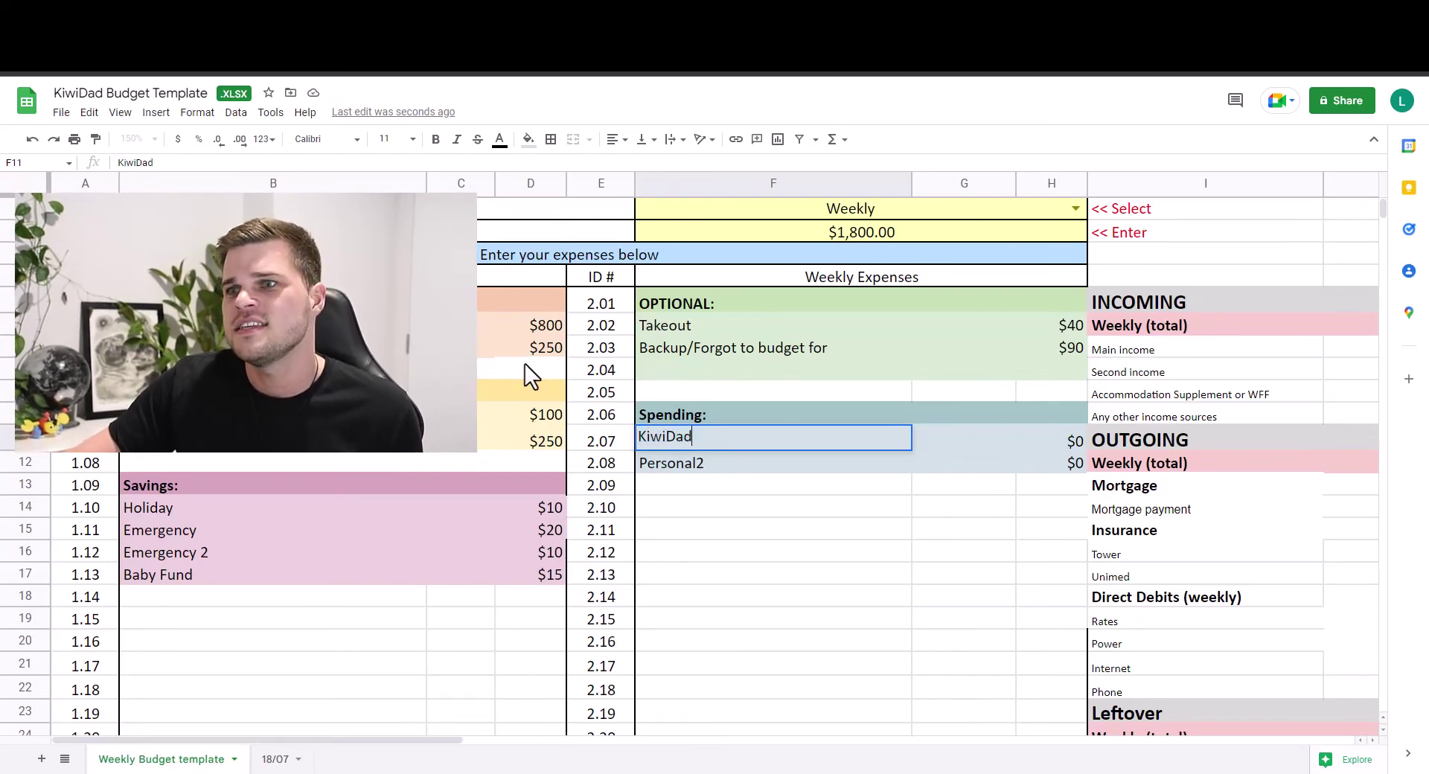
key(Tab)
text(50)
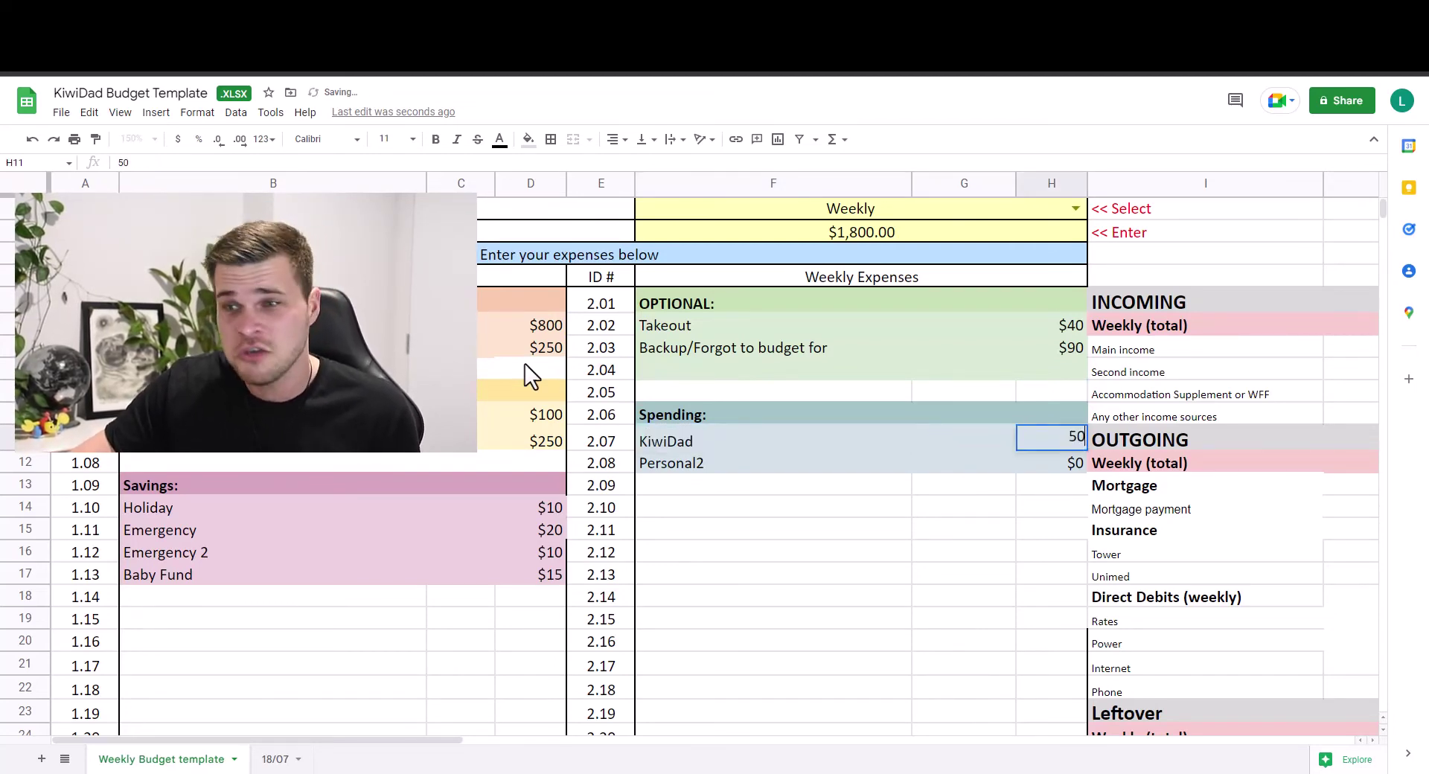
key(Return)
- Rename the Personal2 spending entry to KiwiMāmā and set its weekly amount to 100
key(Return)
key(ctrl+a)
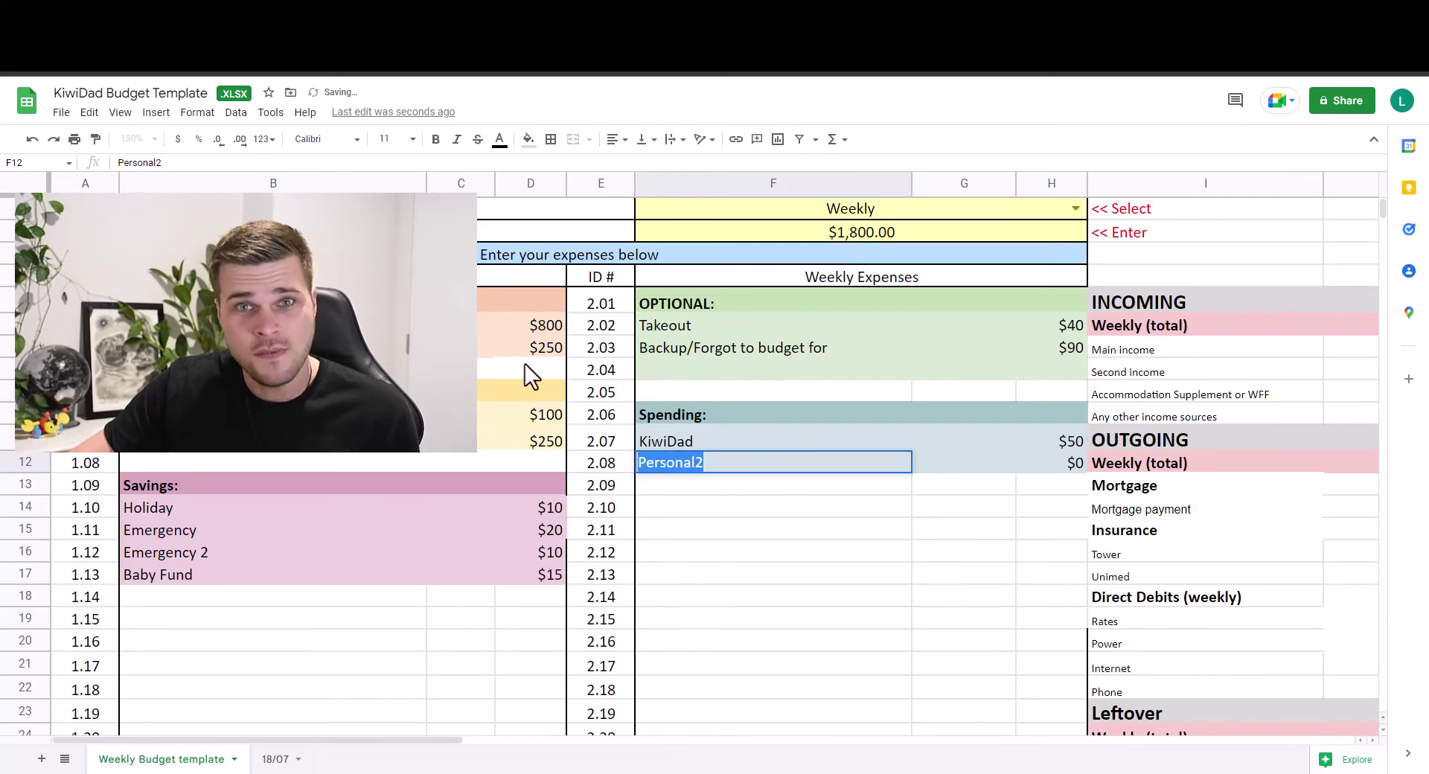
text(KiwiMāmā)
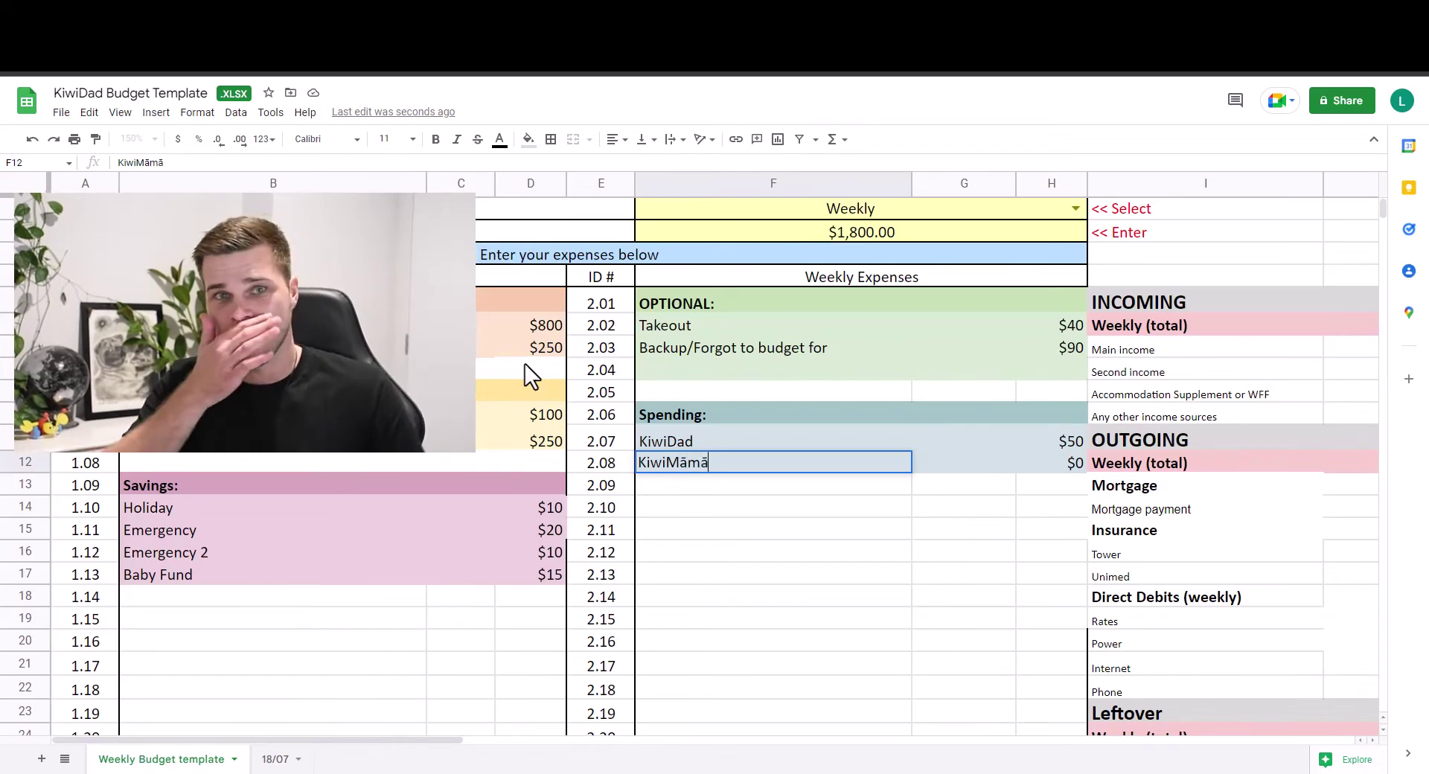
key(Tab)
key(Tab)
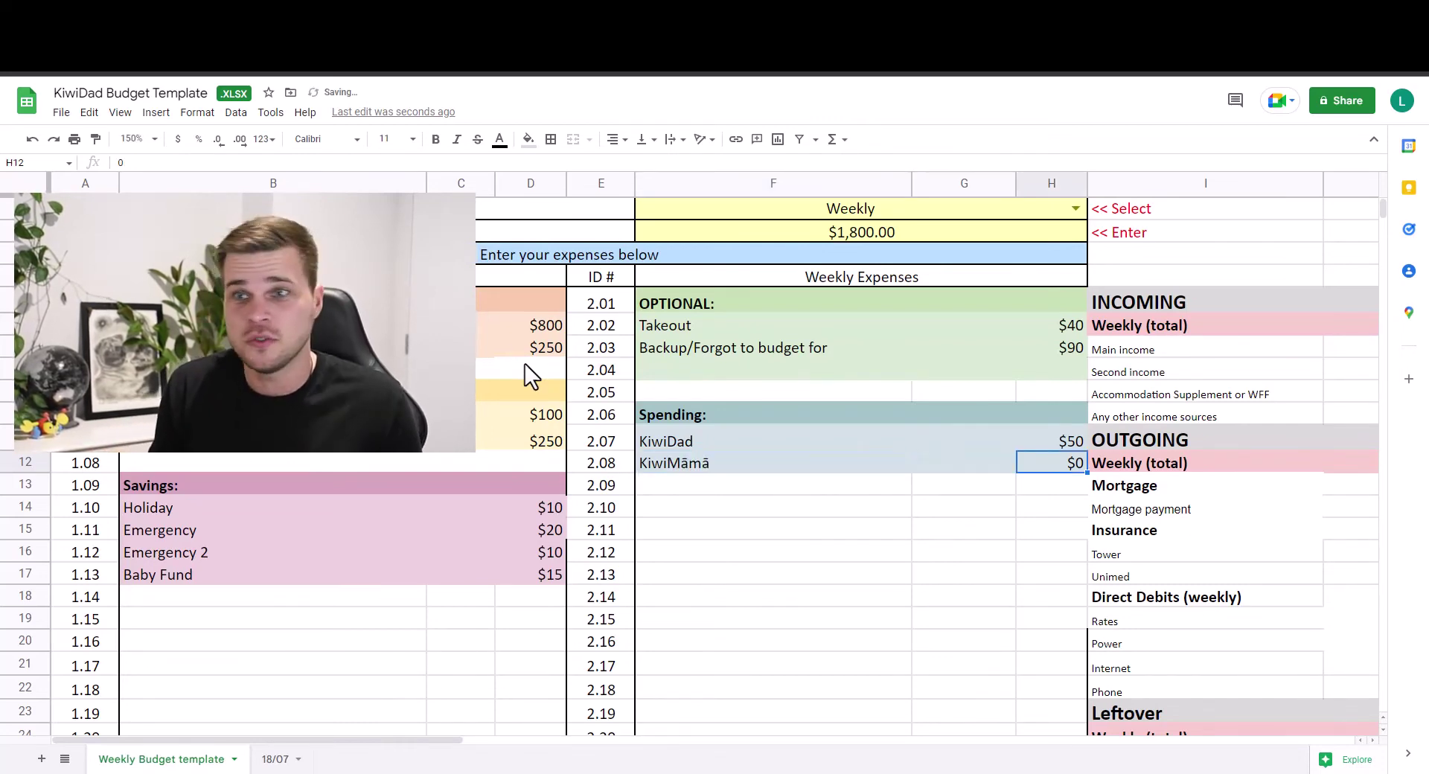
text(1)
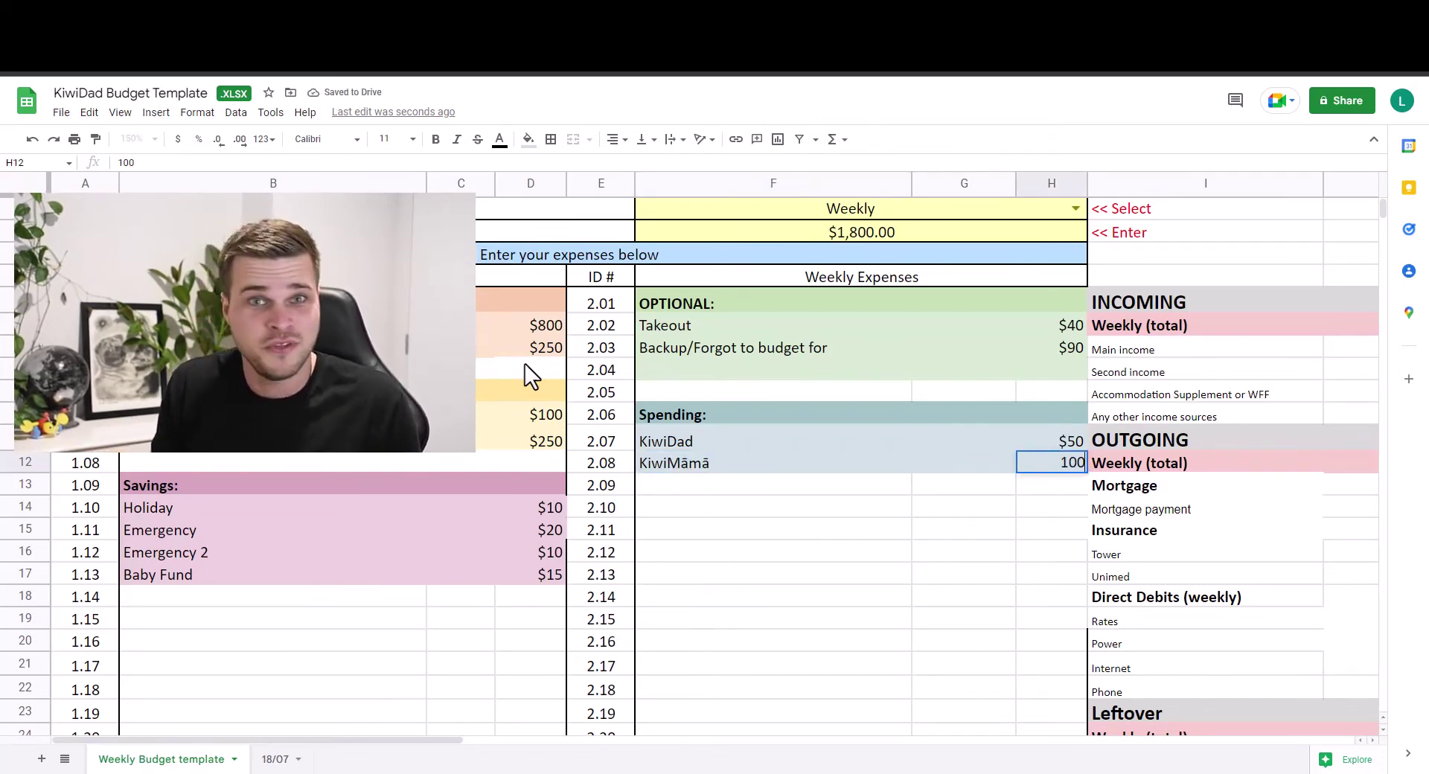
text(00)
key(Return)
key(Down)
key(Down)
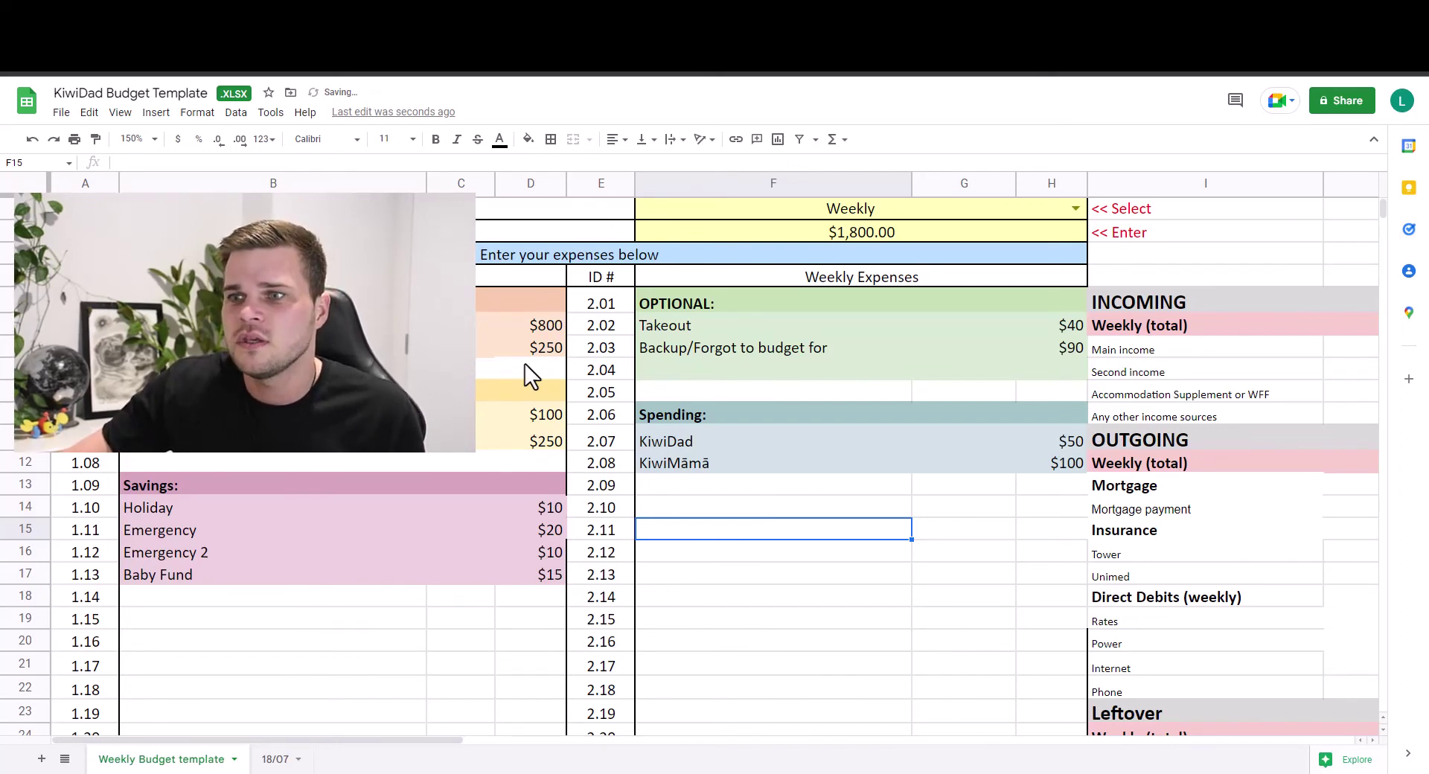
scroll(524, 363, down, 6)
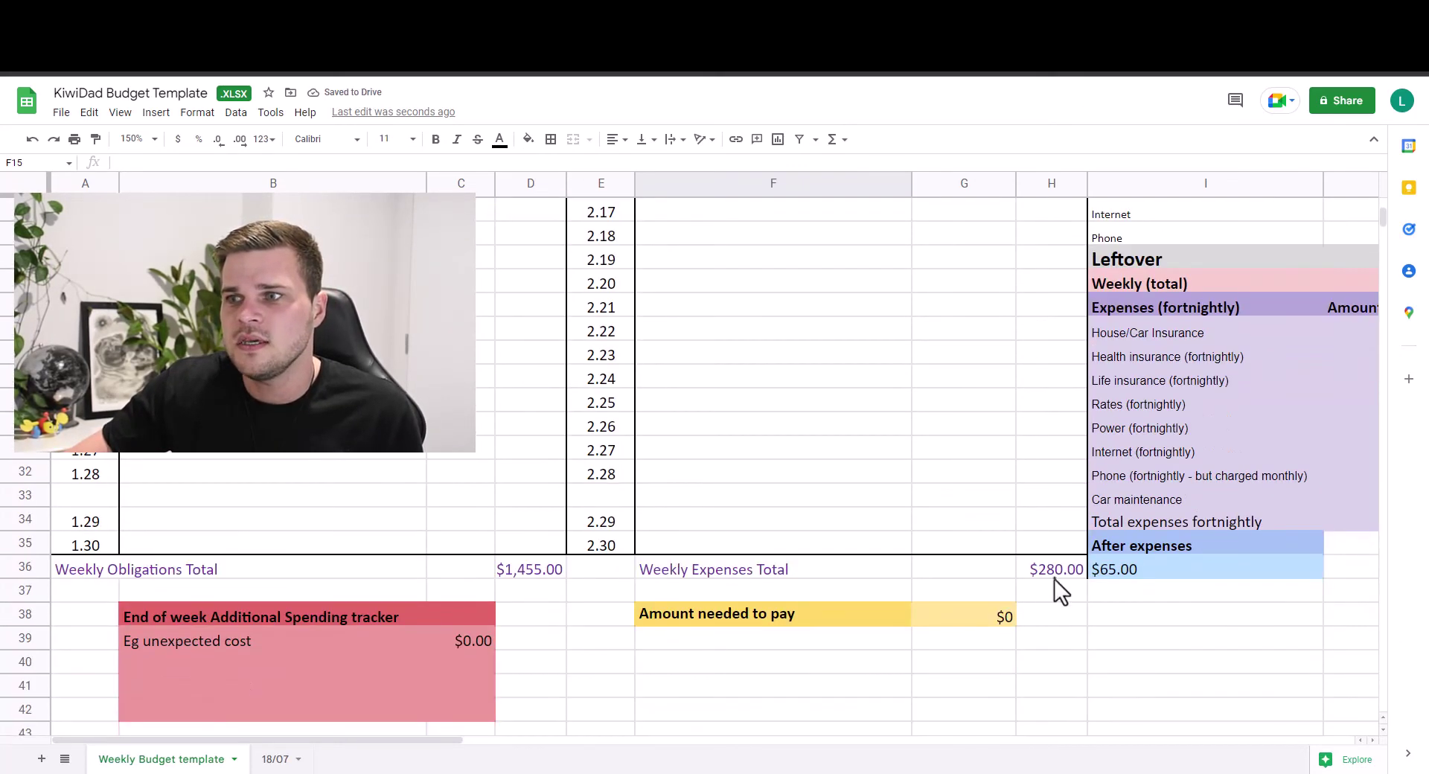